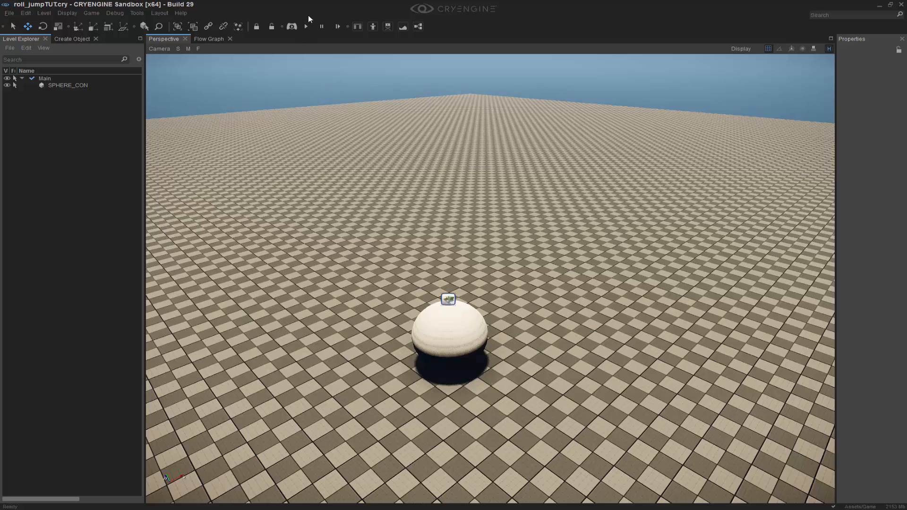
Run the physics simulation, test the sphere's jump, and stop the simulation
{"action": "left_click", "coordinate": [306, 27]}
{"action": "key", "text": "space"}
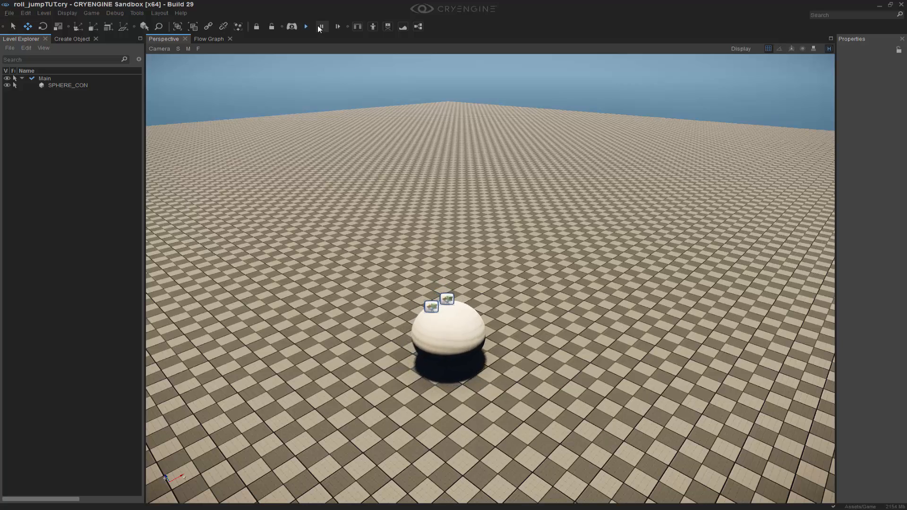
{"action": "left_click", "coordinate": [306, 26]}
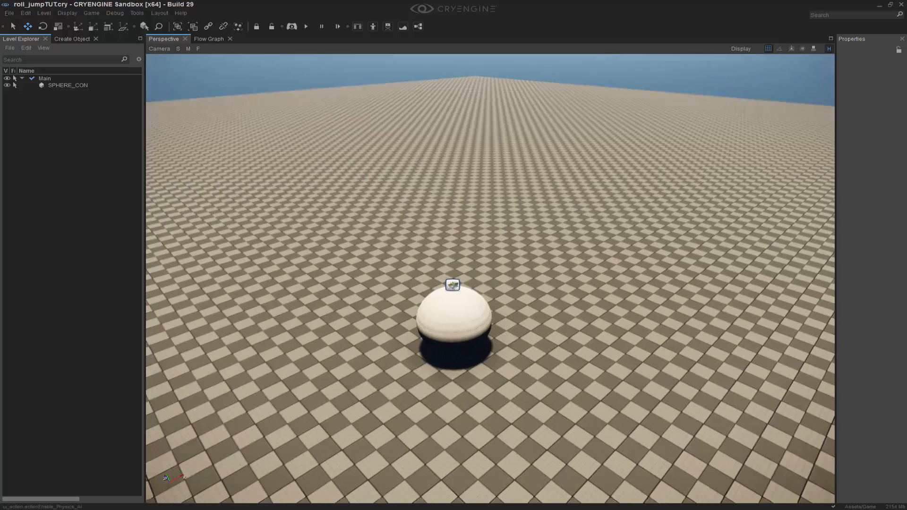
Enable snapping to geometry in the perspective viewport
{"action": "right_click_drag", "start_coordinate": [602, 341], "coordinate": [602, 344]}
{"action": "scroll", "coordinate": [602, 344], "scroll_direction": "down", "scroll_amount": 2}
{"action": "middle_click_drag", "start_coordinate": [602, 344], "coordinate": [608, 369]}
{"action": "right_click_drag", "start_coordinate": [608, 354], "coordinate": [594, 398]}
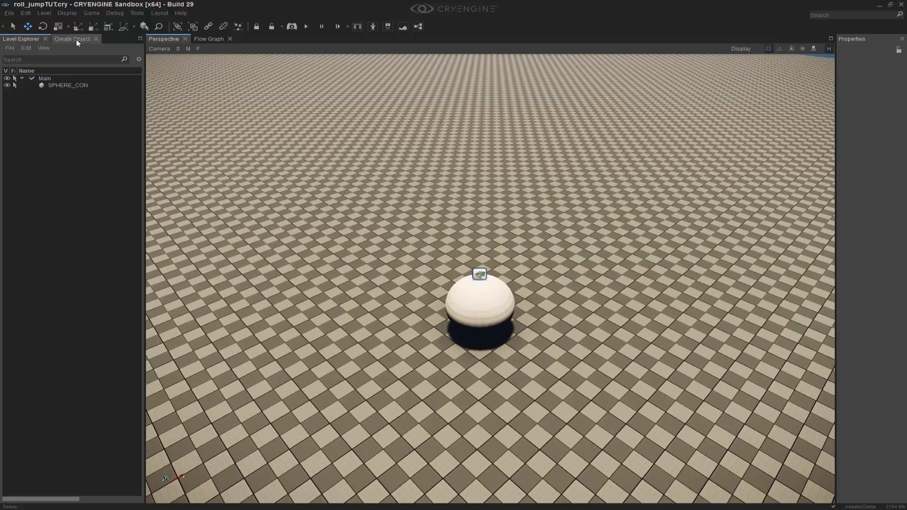
{"action": "left_click", "coordinate": [813, 47]}
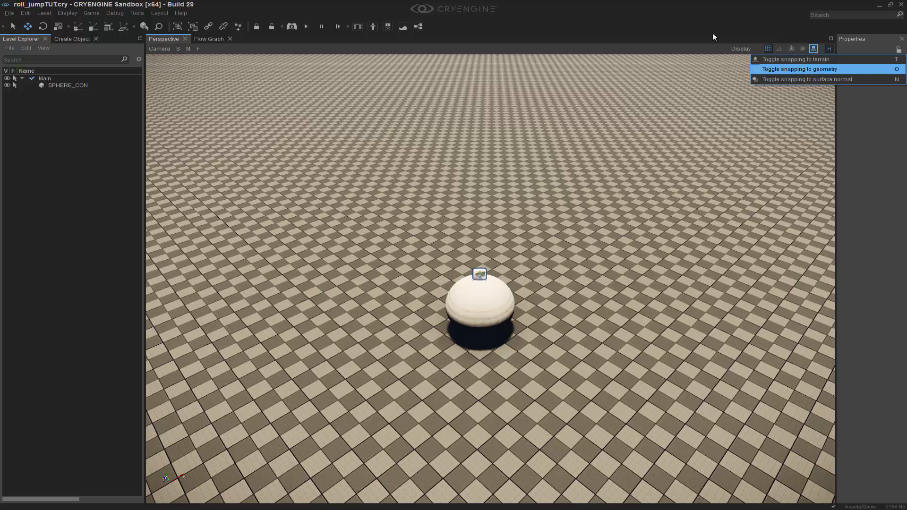
{"action": "right_click_drag", "start_coordinate": [543, 123], "coordinate": [545, 101]}
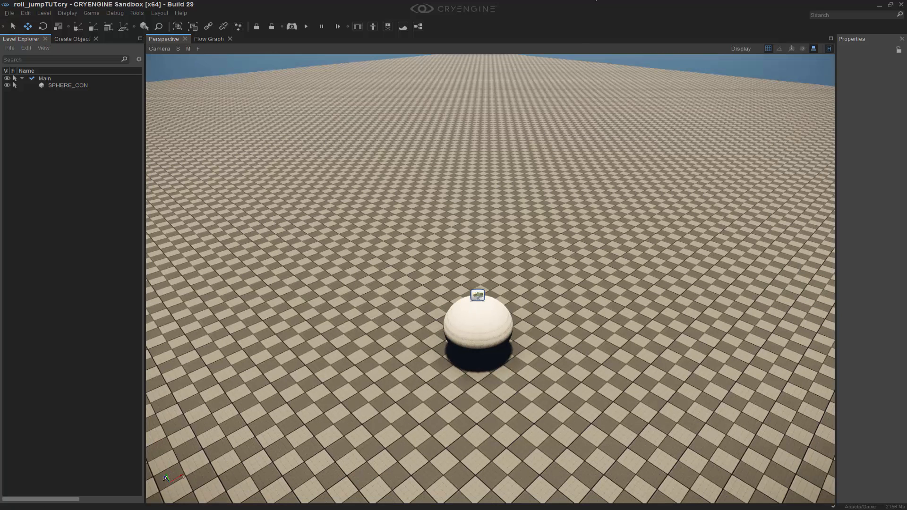
Open the Misc category of the object types that can be created
{"action": "left_click", "coordinate": [69, 38]}
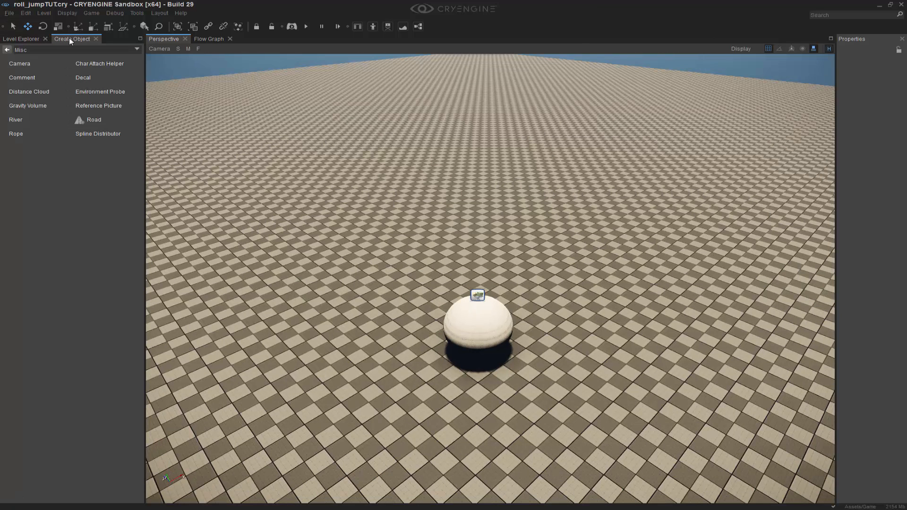
{"action": "left_click", "coordinate": [8, 50]}
{"action": "left_click", "coordinate": [100, 108]}
{"action": "left_click", "coordinate": [35, 64]}
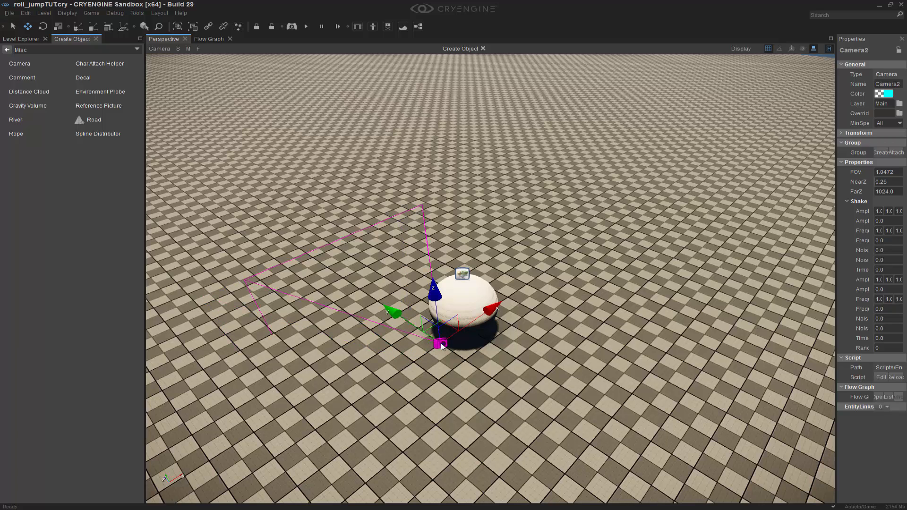
{"action": "left_click", "coordinate": [367, 383]}
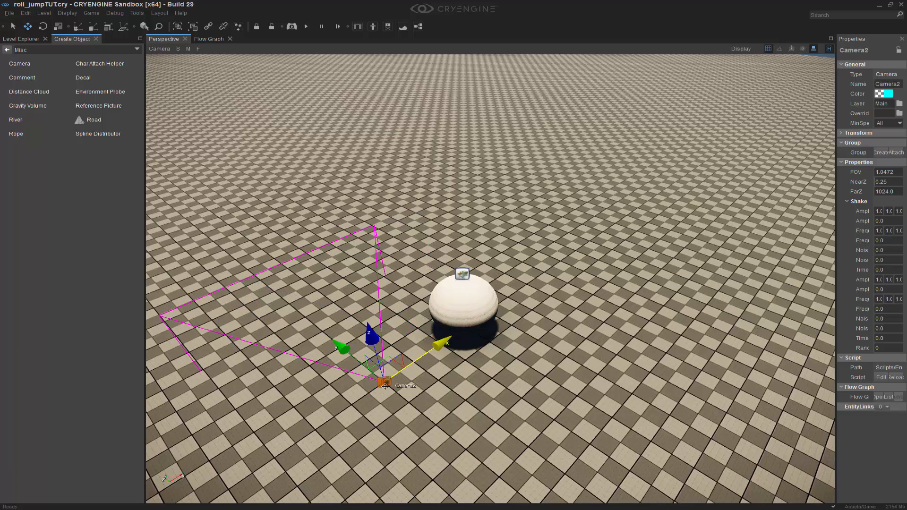
{"action": "mouse_move", "coordinate": [472, 390]}
{"action": "right_mouse_down"}
{"action": "mouse_move", "coordinate": [484, 384]}
{"action": "mouse_move", "coordinate": [470, 402]}
{"action": "right_mouse_up"}
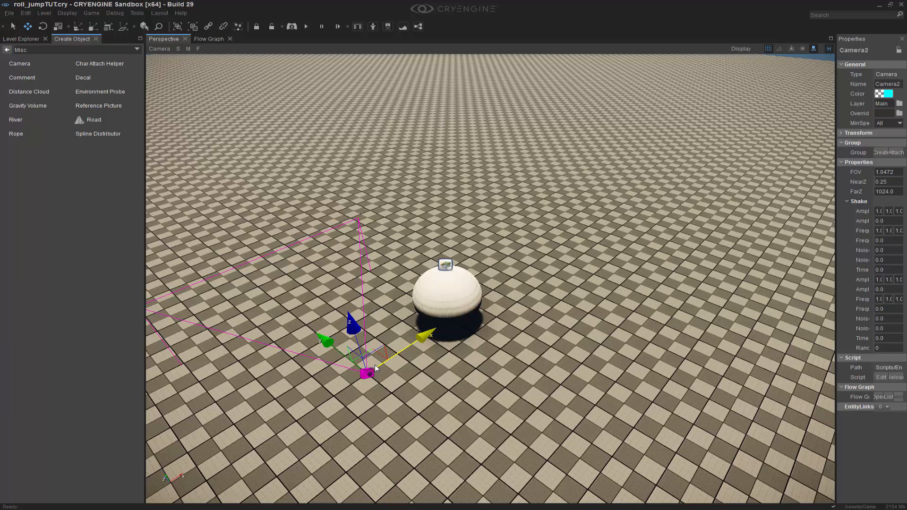
{"action": "key", "text": "Delete"}
Create a camera on the ground beside the sphere with its target pulled out toward the sphere's base
{"action": "left_click", "coordinate": [24, 67]}
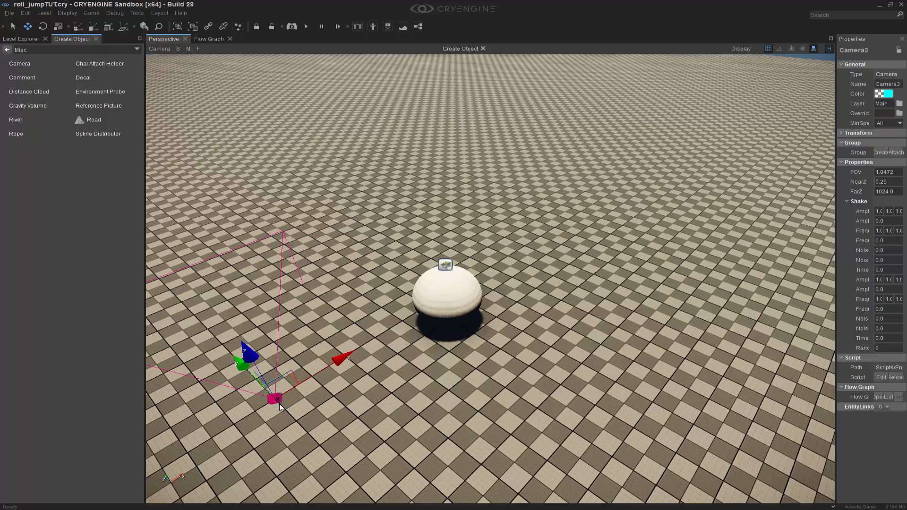
{"action": "left_click_drag", "start_coordinate": [302, 426], "coordinate": [426, 346]}
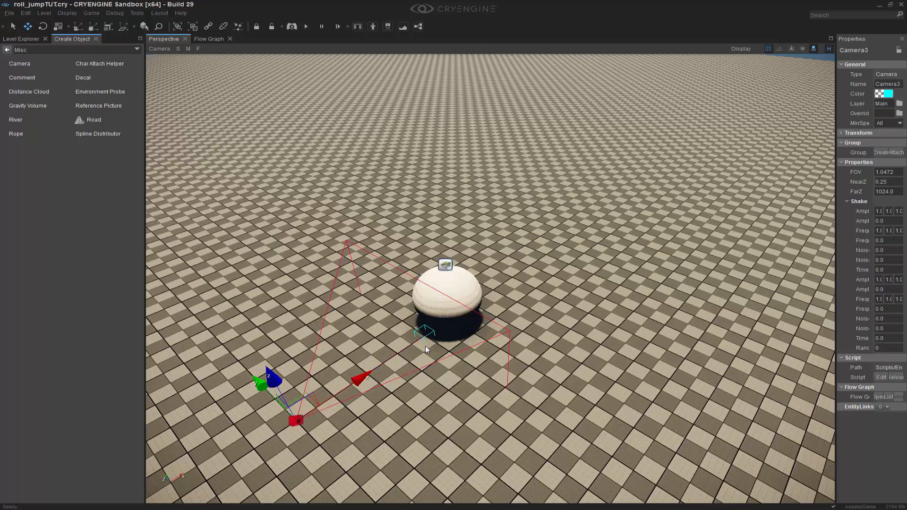
{"action": "left_click", "coordinate": [576, 399]}
Select the camera together with its target and shift both across the ground toward the sphere
{"action": "right_click_drag", "start_coordinate": [498, 378], "coordinate": [454, 400]}
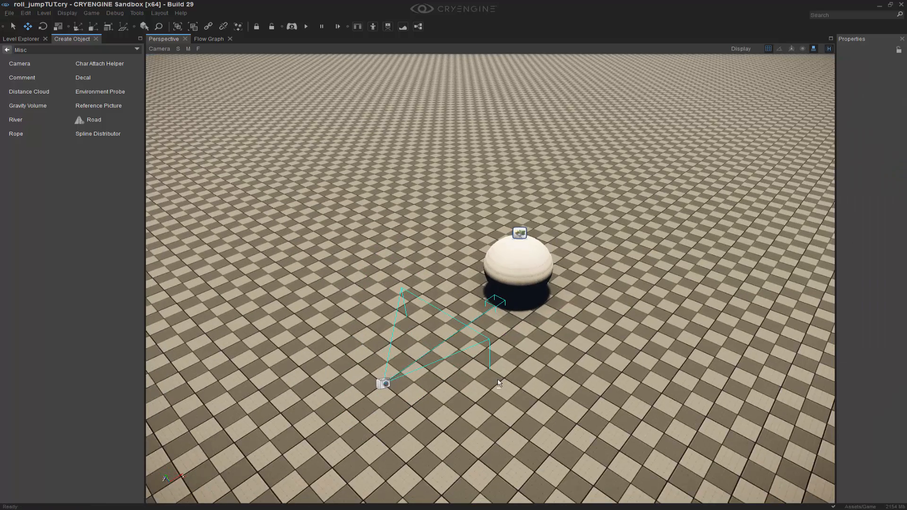
{"action": "scroll", "coordinate": [484, 309], "scroll_direction": "up", "scroll_amount": 1}
{"action": "left_click", "coordinate": [493, 305]}
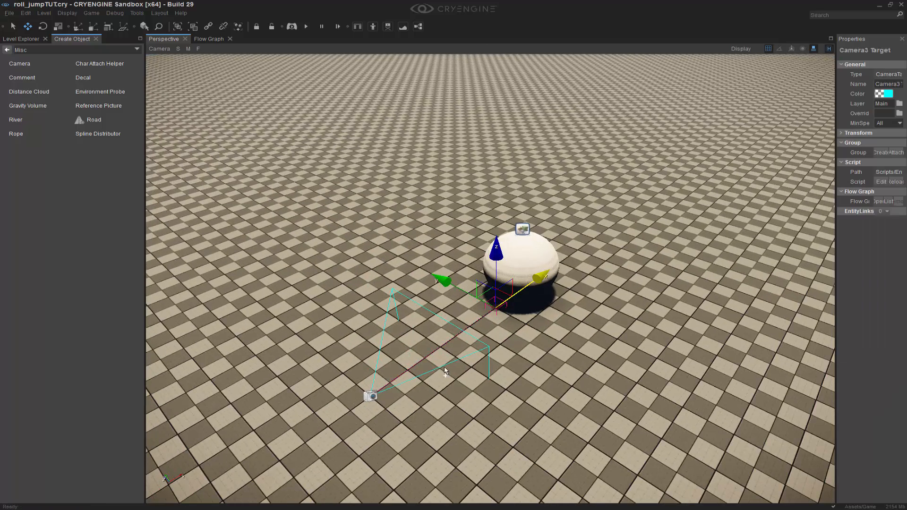
{"action": "left_click", "coordinate": [371, 396], "text": "ctrl"}
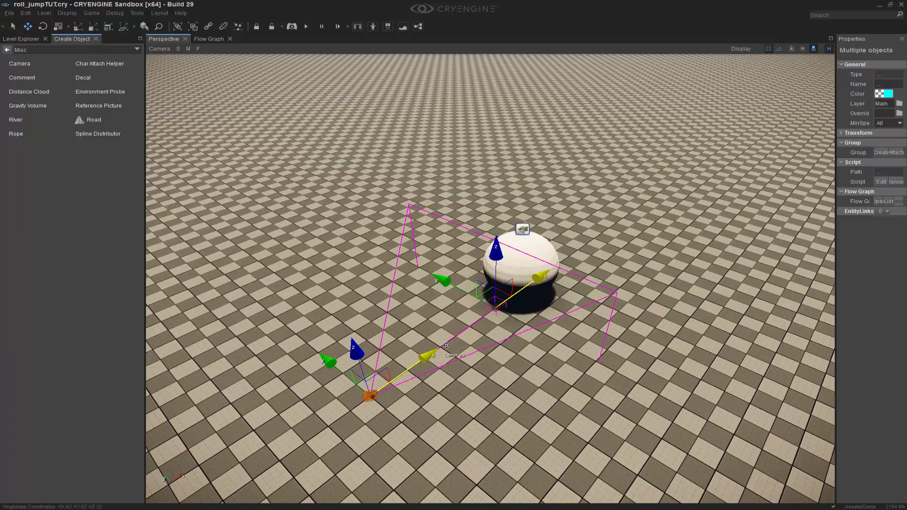
{"action": "left_click_drag", "start_coordinate": [433, 362], "coordinate": [471, 331]}
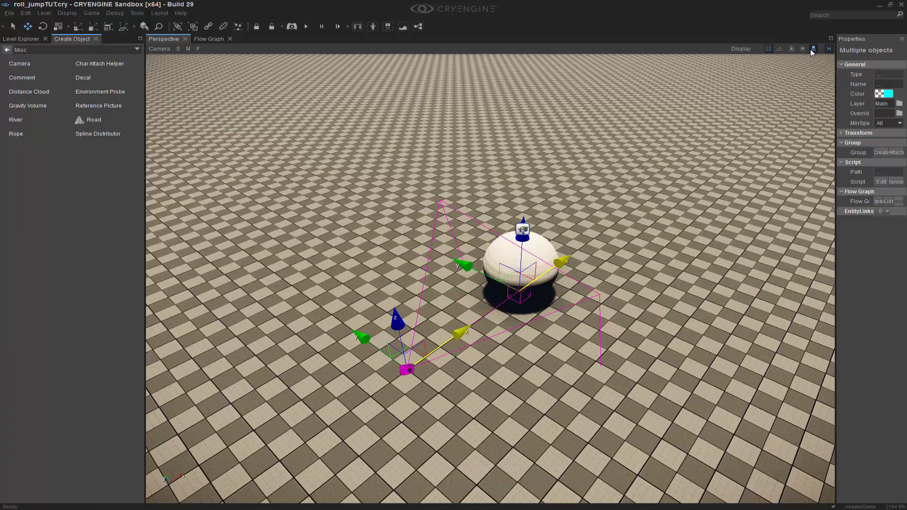
Turn off geometry snapping, raise the camera and its target together along the Z axis, and deselect them
{"action": "right_click_drag", "start_coordinate": [660, 220], "coordinate": [654, 201]}
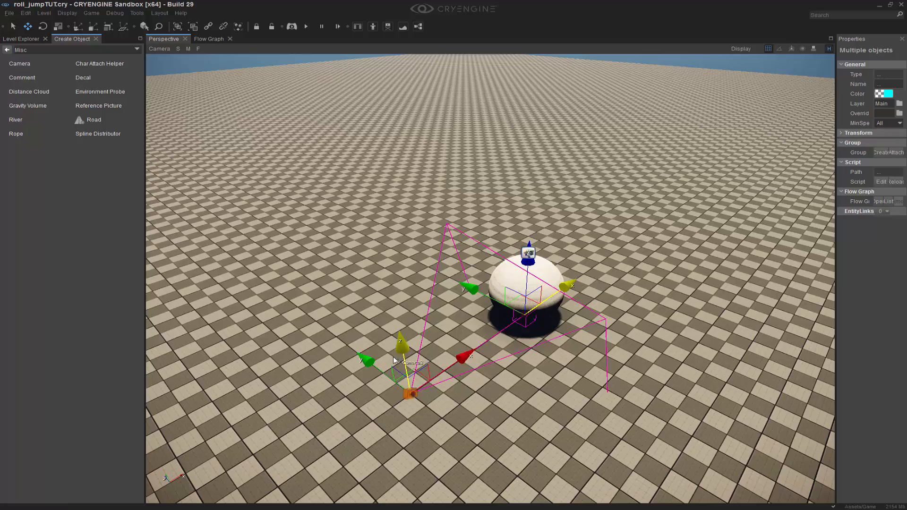
{"action": "left_click_drag", "start_coordinate": [402, 351], "coordinate": [397, 321]}
{"action": "right_click_drag", "start_coordinate": [549, 367], "coordinate": [560, 358]}
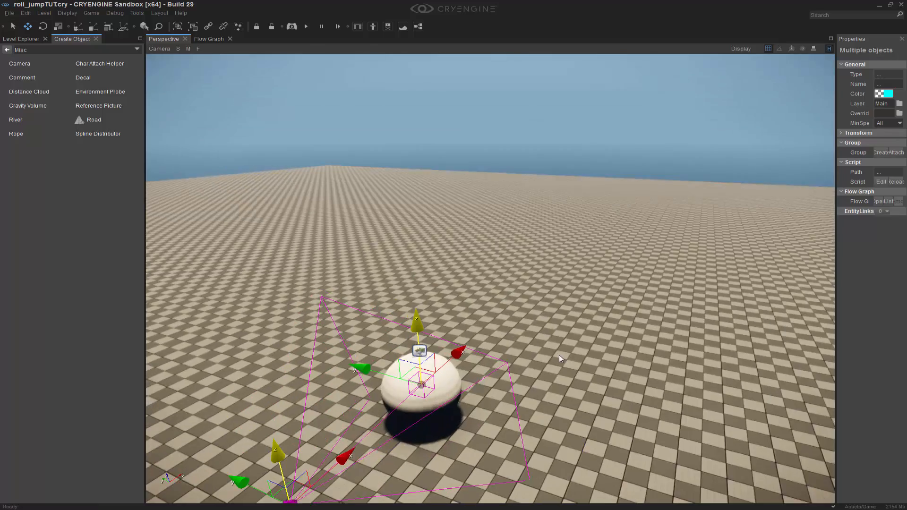
{"action": "middle_click_drag", "start_coordinate": [561, 358], "coordinate": [558, 364]}
{"action": "middle_click_drag", "start_coordinate": [528, 278], "coordinate": [605, 297]}
{"action": "left_click", "coordinate": [669, 255]}
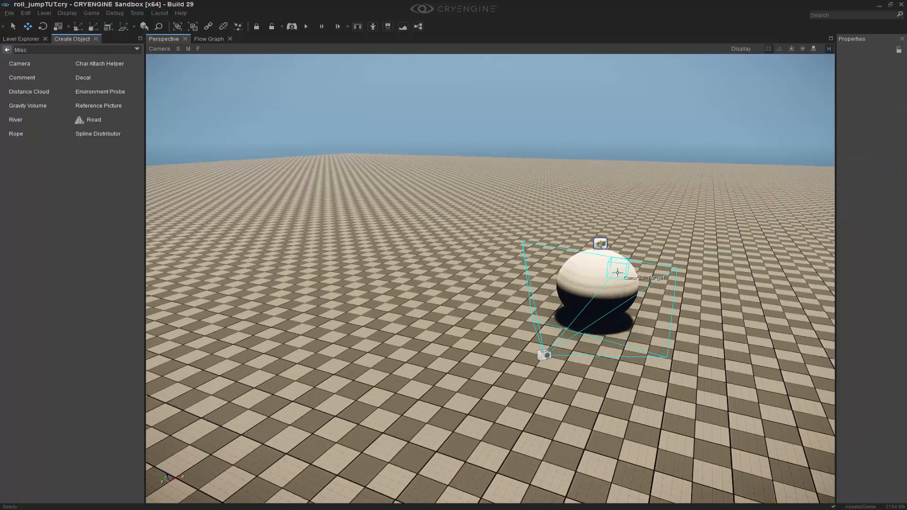
Reposition the camera target to line up with the sphere, and move the camera farther back from the sphere
{"action": "left_click", "coordinate": [625, 266]}
{"action": "right_click_drag", "start_coordinate": [625, 262], "coordinate": [519, 278]}
{"action": "middle_click_drag", "start_coordinate": [519, 279], "coordinate": [569, 276]}
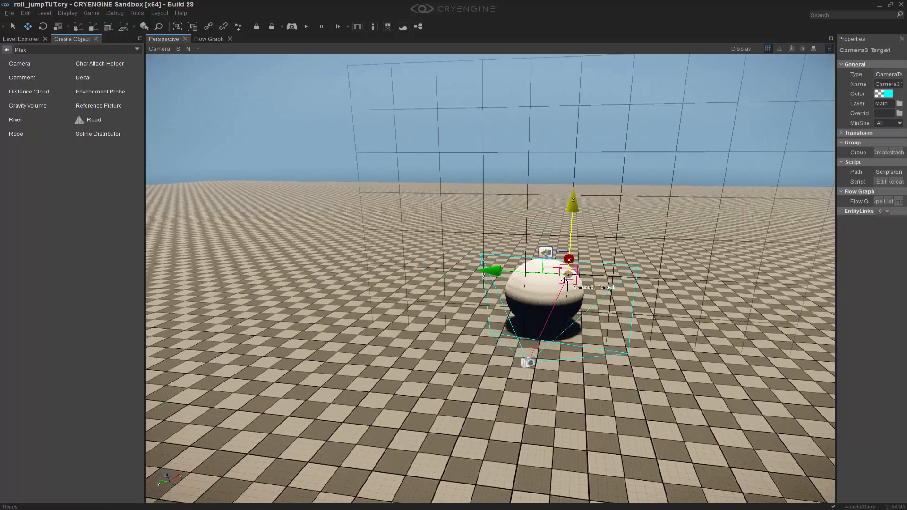
{"action": "mouse_move", "coordinate": [543, 275]}
{"action": "left_mouse_down"}
{"action": "mouse_move", "coordinate": [513, 275]}
{"action": "mouse_move", "coordinate": [557, 275]}
{"action": "left_mouse_up"}
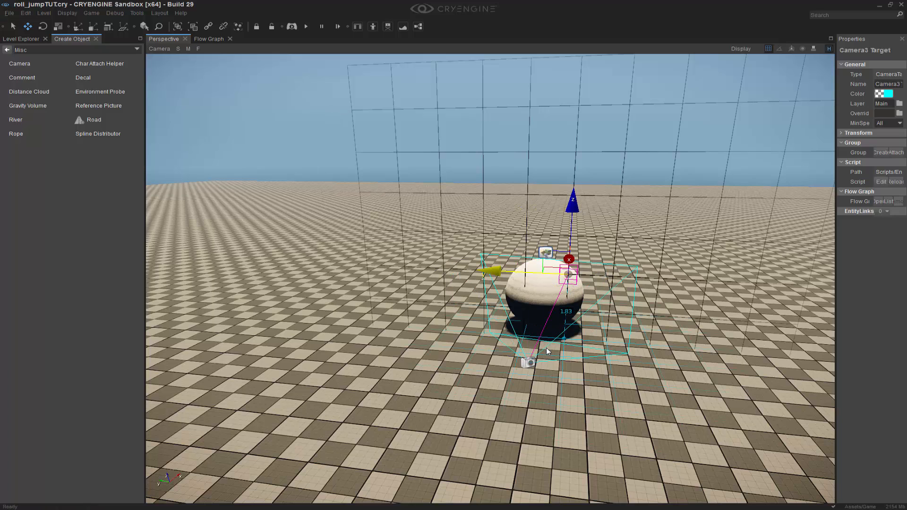
{"action": "left_click", "coordinate": [528, 363]}
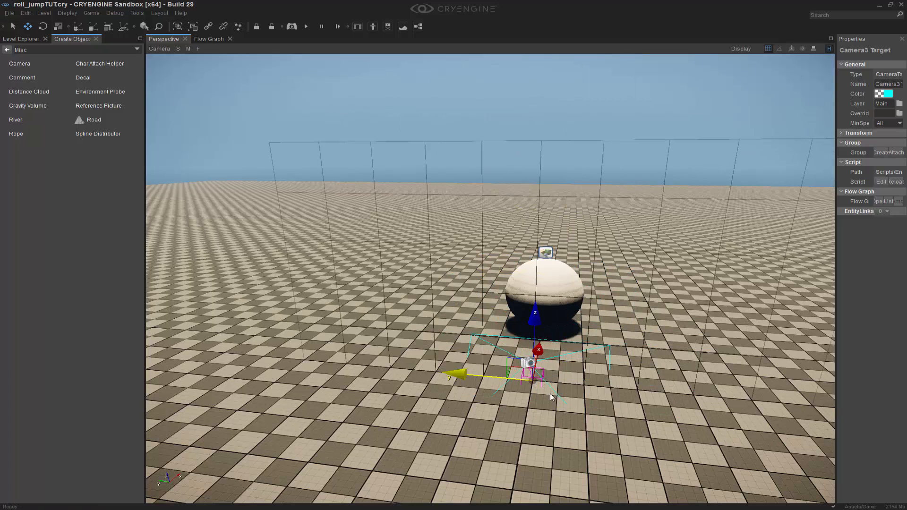
{"action": "left_click_drag", "start_coordinate": [535, 410], "coordinate": [535, 411]}
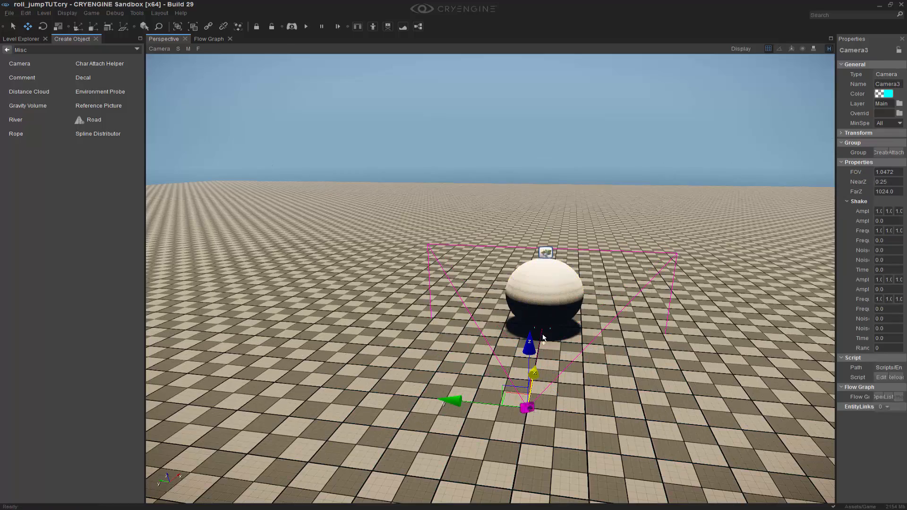
Add the target to the camera selection, raise both along the Z axis toward the sphere's mid-height, and deselect them
{"action": "left_click", "coordinate": [546, 332], "text": "ctrl"}
{"action": "left_click_drag", "start_coordinate": [530, 344], "coordinate": [531, 302]}
{"action": "left_click", "coordinate": [617, 381]}
Widen the camera's properties and rename the camera mainCAM
{"action": "right_click_drag", "start_coordinate": [617, 381], "coordinate": [425, 419]}
{"action": "left_click", "coordinate": [383, 349]}
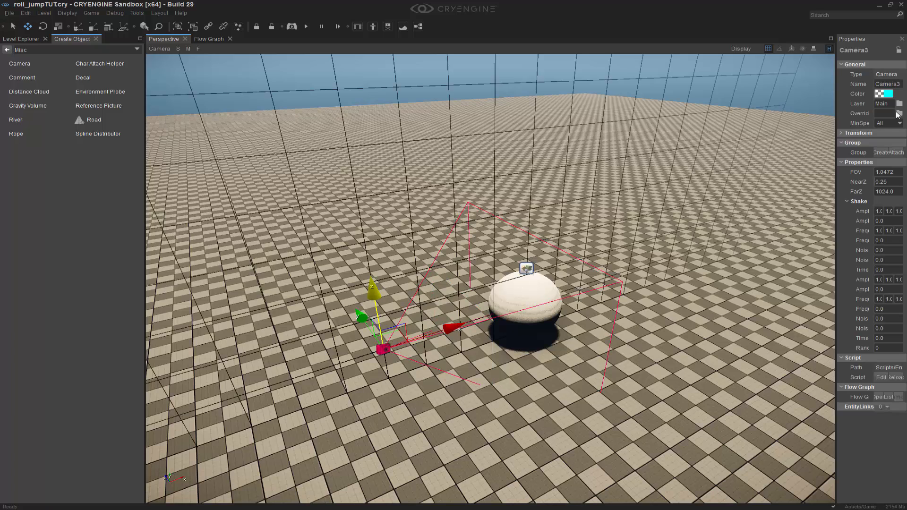
{"action": "left_click_drag", "start_coordinate": [834, 129], "coordinate": [655, 135]}
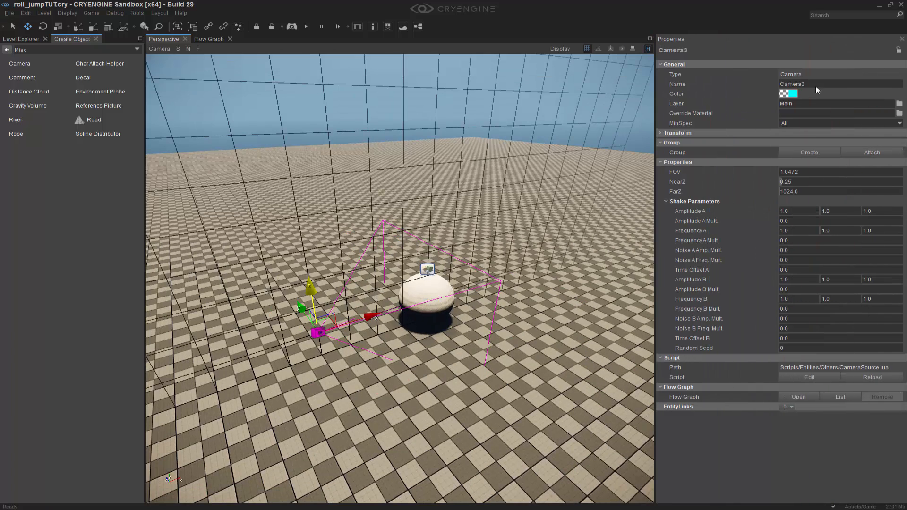
{"action": "type", "text": "mainCAM"}
{"action": "scroll", "coordinate": [310, 287], "scroll_direction": "up", "scroll_amount": 3}
{"action": "left_click", "coordinate": [265, 231]}
Examine the camera and its target in the level's object list and around the sphere in the viewport
{"action": "left_click", "coordinate": [24, 40]}
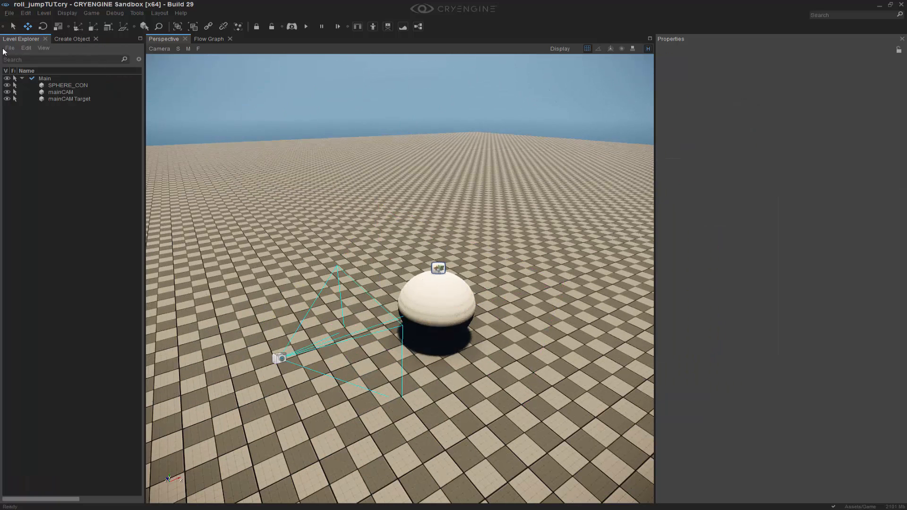
{"action": "left_click", "coordinate": [74, 100]}
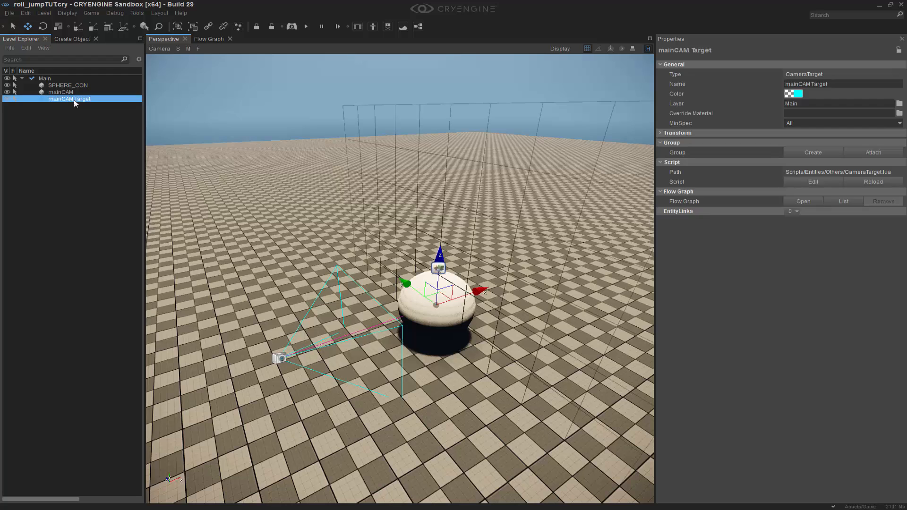
{"action": "left_click", "coordinate": [350, 366]}
{"action": "right_click_drag", "start_coordinate": [351, 367], "coordinate": [452, 378]}
{"action": "middle_click_drag", "start_coordinate": [452, 378], "coordinate": [506, 384]}
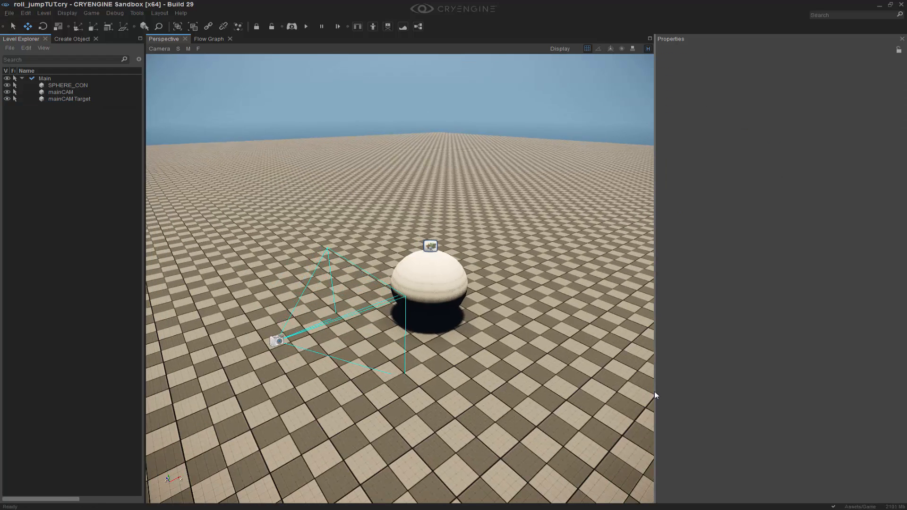
{"action": "left_click_drag", "start_coordinate": [653, 392], "coordinate": [755, 397]}
{"action": "right_click_drag", "start_coordinate": [578, 407], "coordinate": [595, 402]}
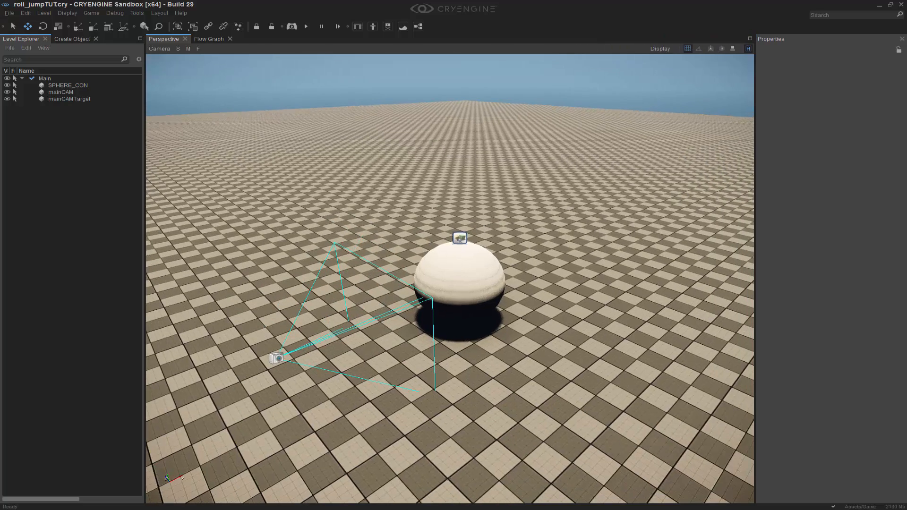
{"action": "scroll", "coordinate": [595, 381], "scroll_direction": "down", "scroll_amount": 3}
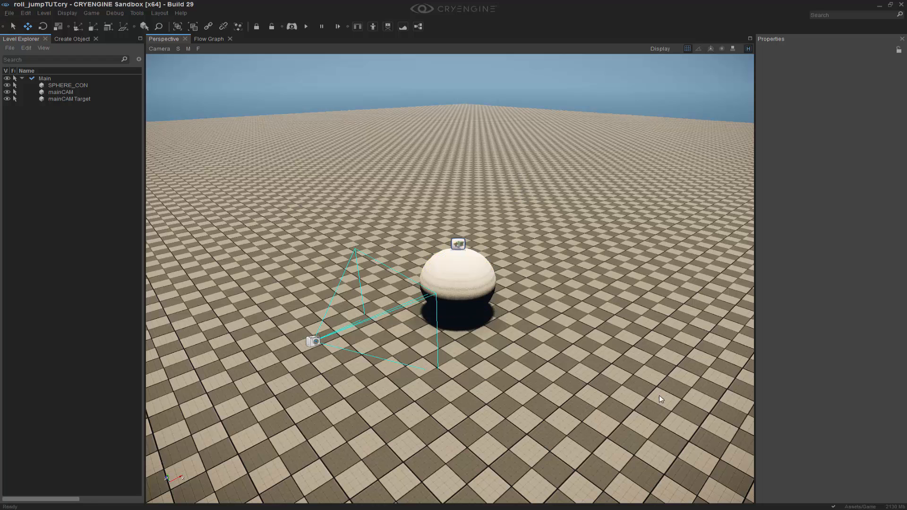
In the flow graph, duplicate the Debug:InputKey node and place the copy above the JUMP LIMIT group
{"action": "left_click", "coordinate": [208, 39]}
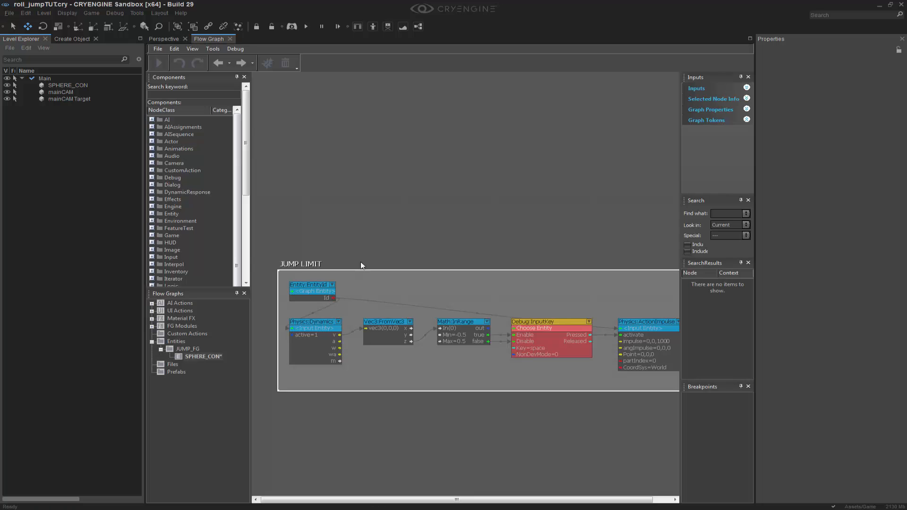
{"action": "left_click_drag", "start_coordinate": [754, 383], "coordinate": [830, 384]}
{"action": "right_click_drag", "start_coordinate": [383, 421], "coordinate": [397, 488]}
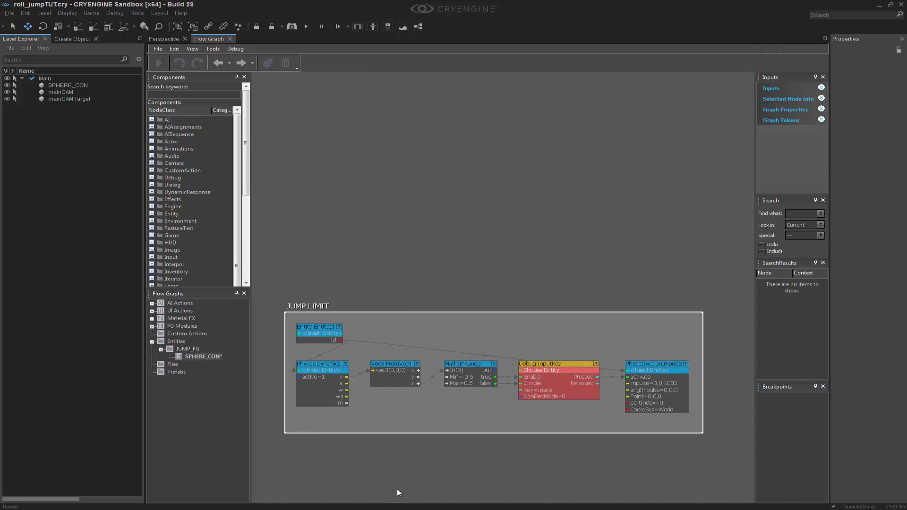
{"action": "left_click", "coordinate": [538, 367]}
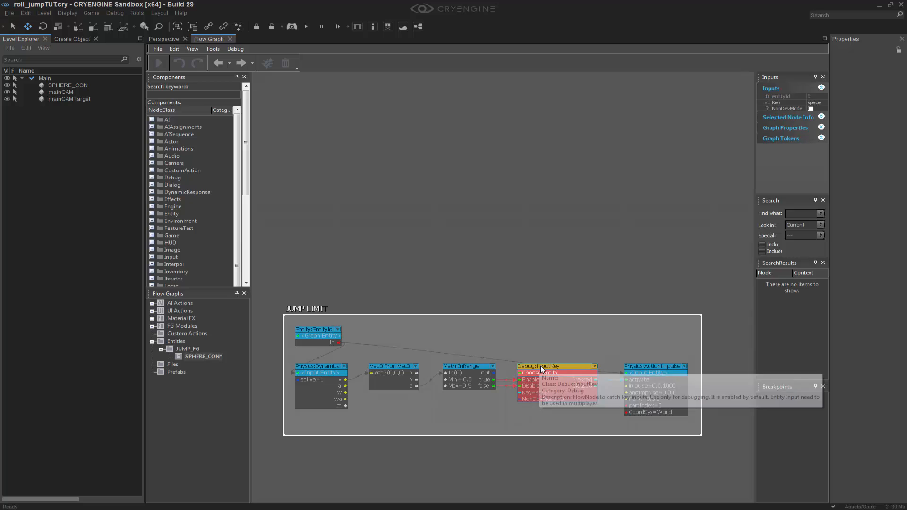
{"action": "key", "text": "ctrl+c"}
{"action": "key", "text": "ctrl+v"}
{"action": "left_click_drag", "start_coordinate": [594, 369], "coordinate": [424, 174]}
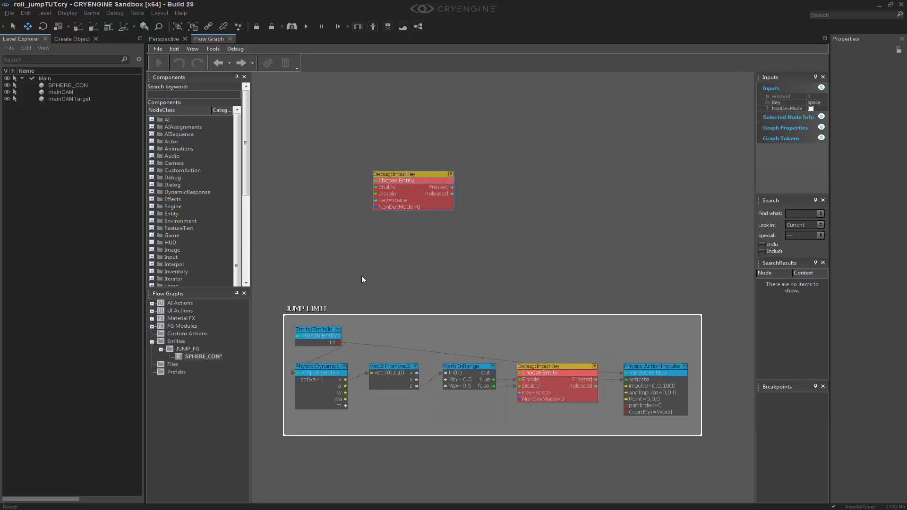
Add a Game:Start node between the copied Debug:InputKey node and the JUMP LIMIT group
{"action": "right_click", "coordinate": [291, 226]}
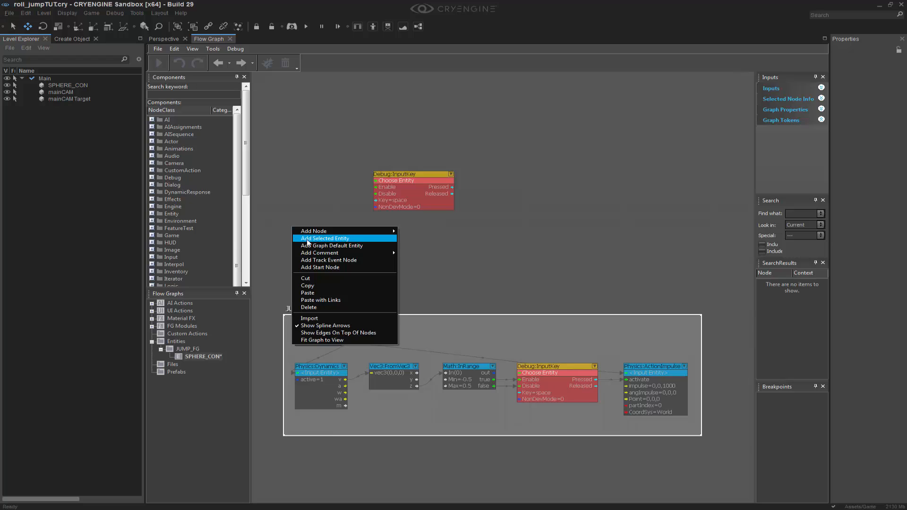
{"action": "left_click", "coordinate": [316, 267]}
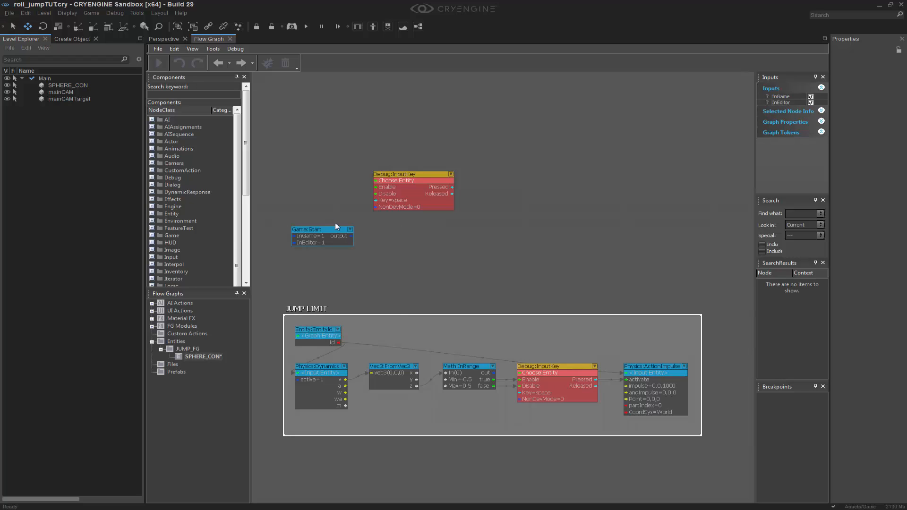
Connect Game:Start's output to Enable on the Debug:InputKey node and on a duplicate of that node placed directly below it
{"action": "left_click_drag", "start_coordinate": [336, 228], "coordinate": [377, 187]}
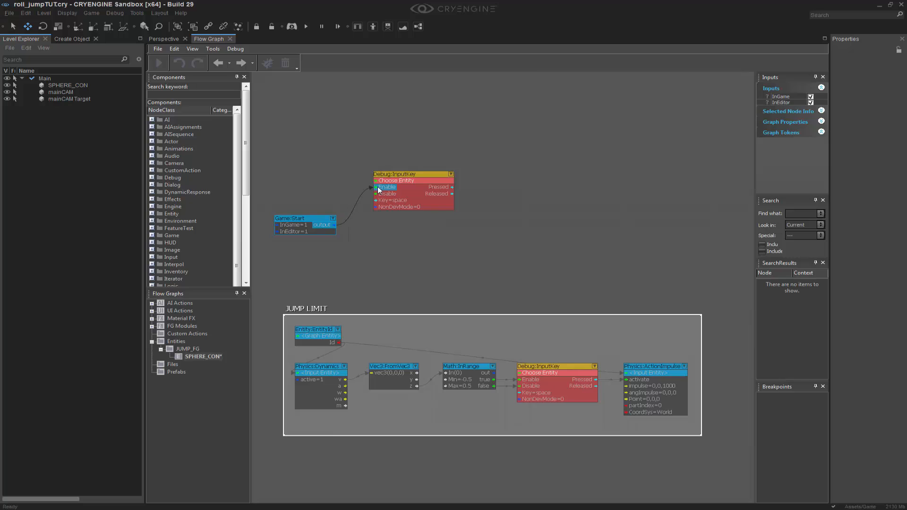
{"action": "left_click", "coordinate": [404, 174]}
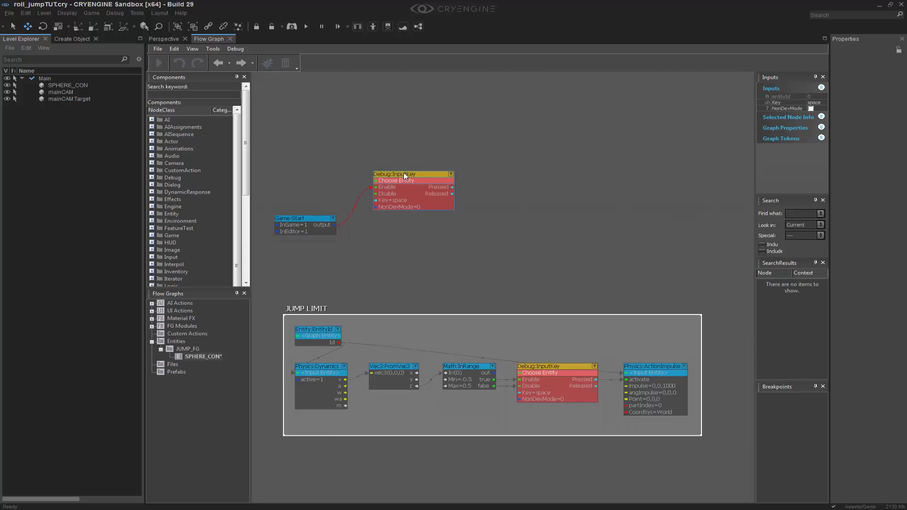
{"action": "key", "text": "ctrl+c"}
{"action": "key", "text": "ctrl+v"}
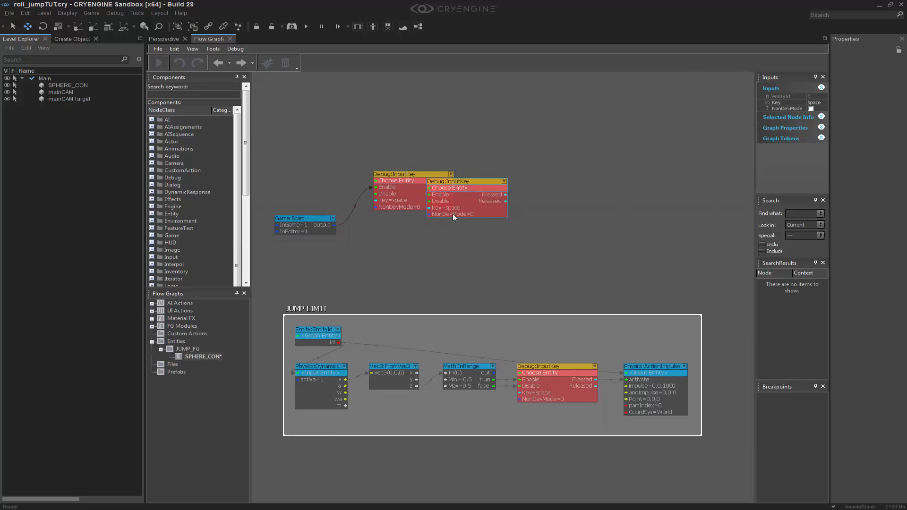
{"action": "left_click_drag", "start_coordinate": [453, 214], "coordinate": [395, 256]}
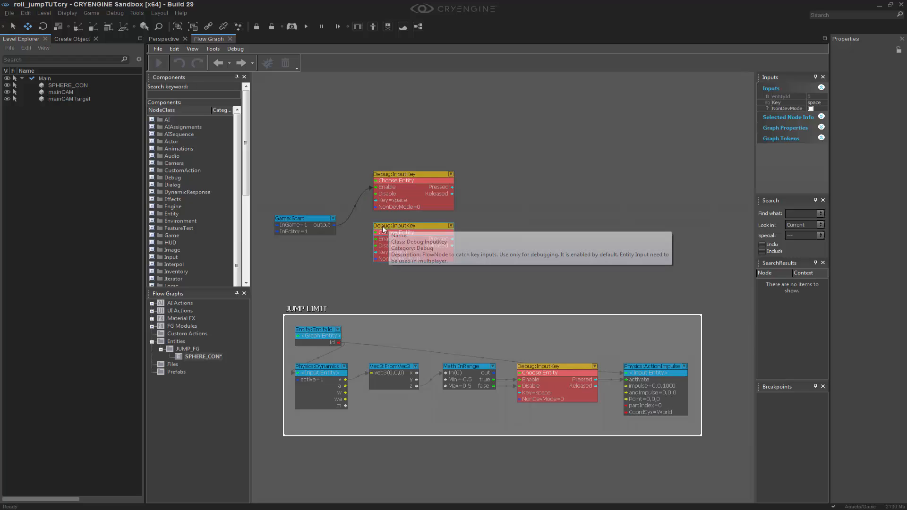
{"action": "left_click", "coordinate": [333, 226]}
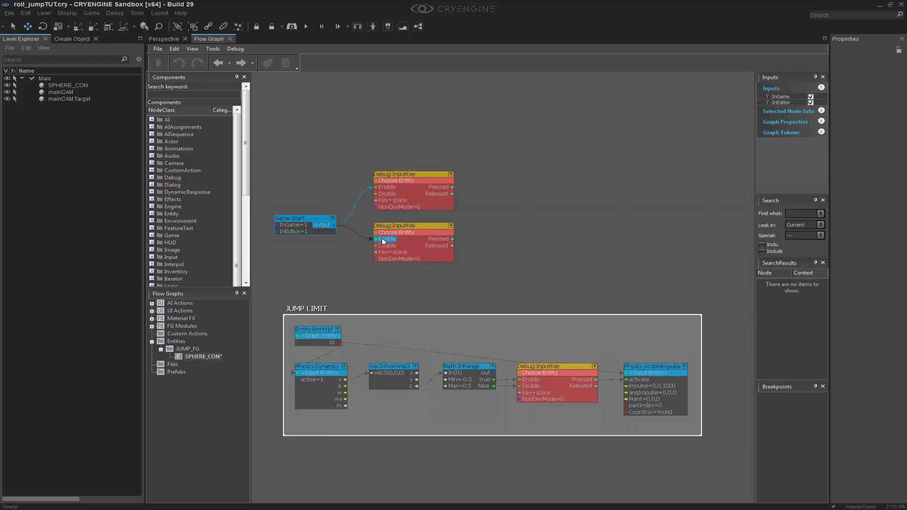
{"action": "left_click_drag", "start_coordinate": [383, 242], "coordinate": [383, 243]}
Set the Key input of the upper Debug:InputKey node to l and of the lower one to j
{"action": "left_click", "coordinate": [402, 175]}
{"action": "left_click", "coordinate": [816, 102]}
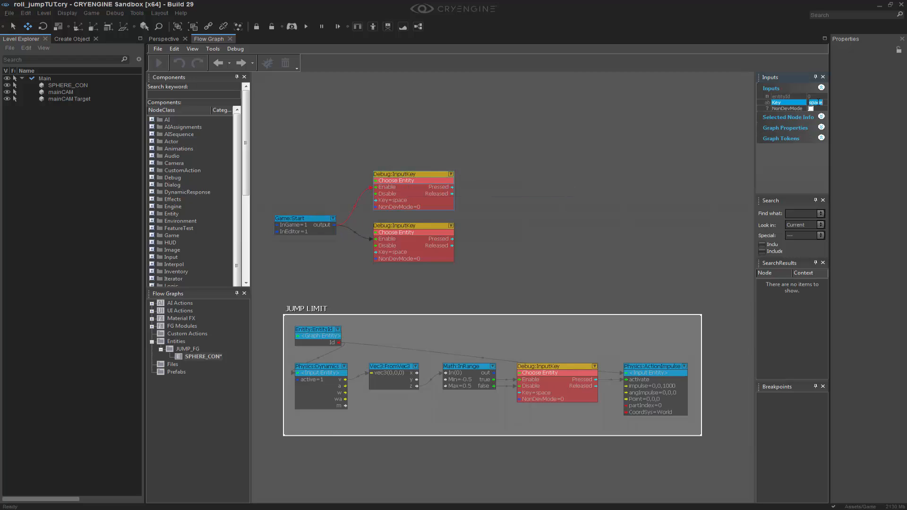
{"action": "key", "text": "BackSpace"}
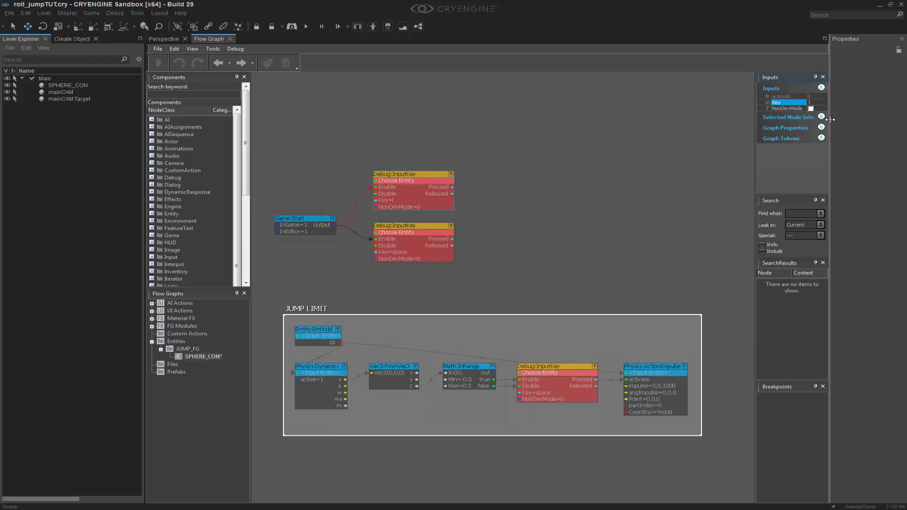
{"action": "left_click", "coordinate": [436, 230]}
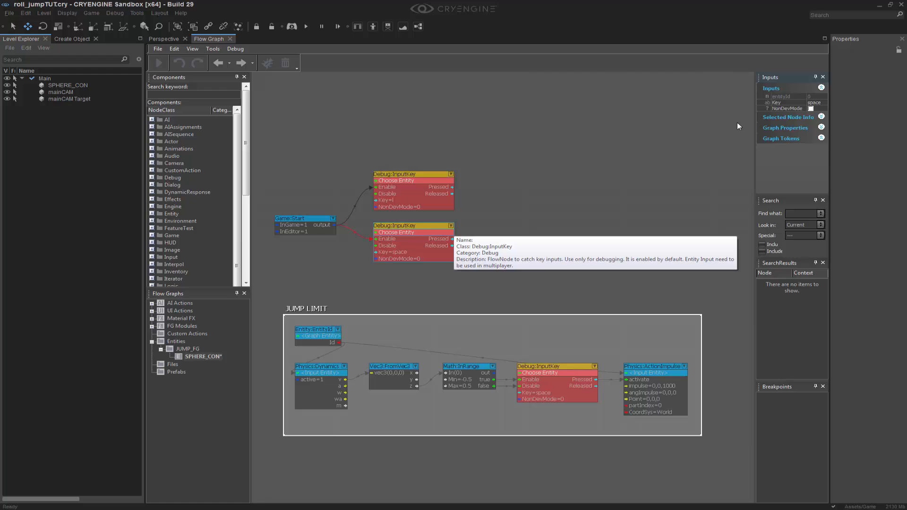
{"action": "left_click", "coordinate": [820, 103]}
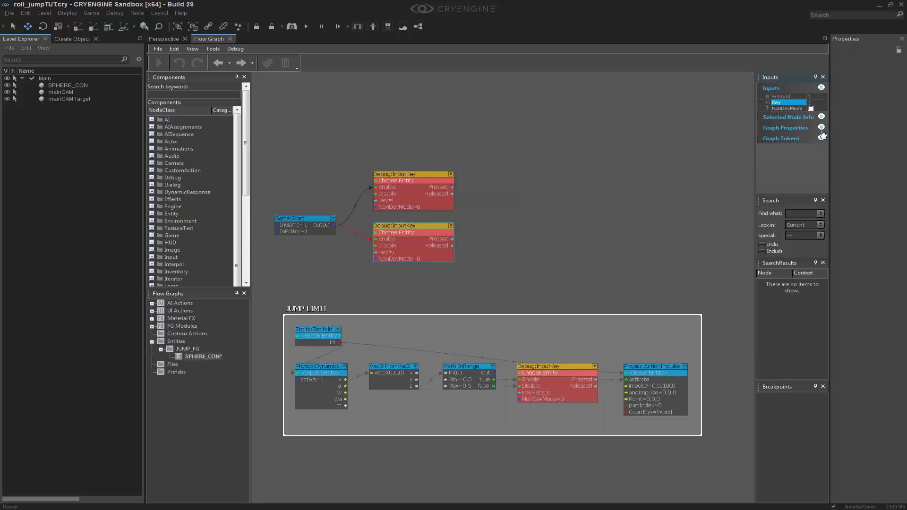
{"action": "left_click", "coordinate": [633, 193]}
Duplicate the Physics:ActionImpulse node and place the copy above the JUMP LIMIT group, to the right of the two new Debug:InputKey nodes
{"action": "right_click_drag", "start_coordinate": [650, 254], "coordinate": [599, 245]}
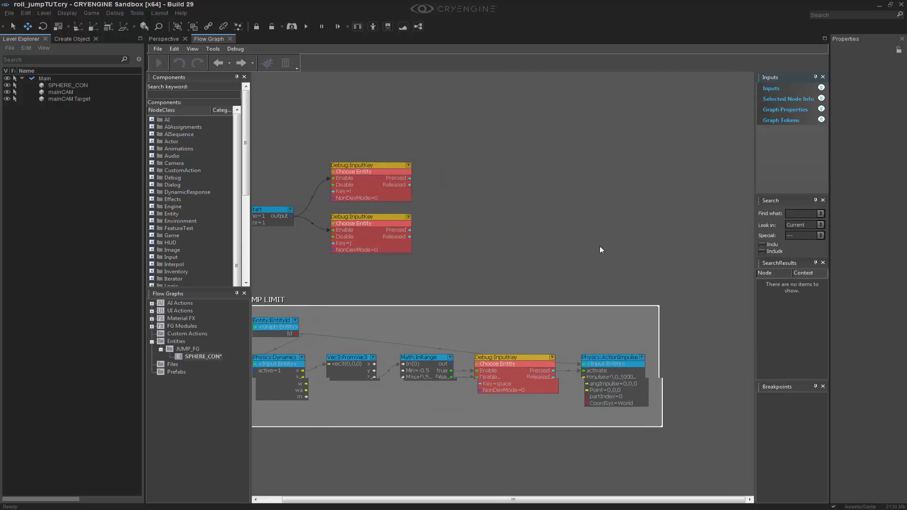
{"action": "left_click", "coordinate": [594, 357]}
{"action": "key", "text": "ctrl+c"}
{"action": "key", "text": "ctrl+v"}
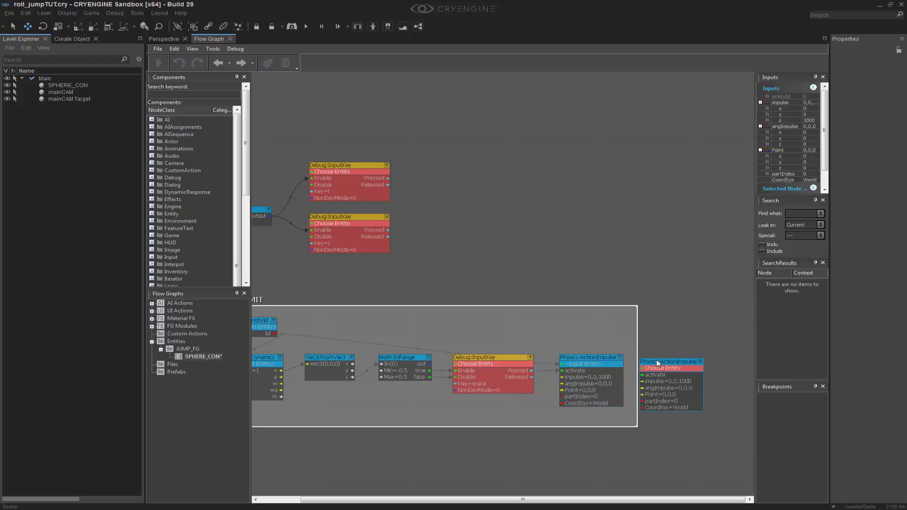
{"action": "left_click_drag", "start_coordinate": [656, 360], "coordinate": [580, 180]}
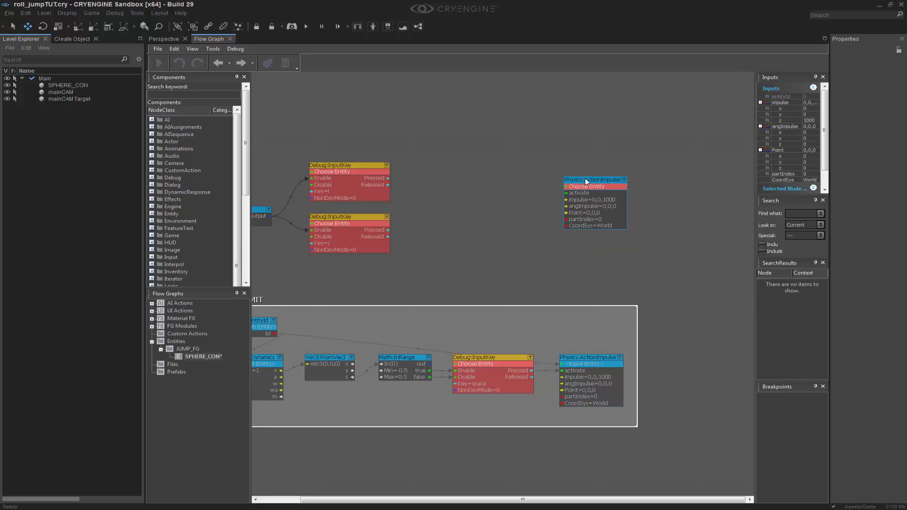
Set the z component of the copied Physics:ActionImpulse node's impulse to 0
{"action": "right_click_drag", "start_coordinate": [506, 170], "coordinate": [511, 167]}
{"action": "left_click", "coordinate": [808, 119]}
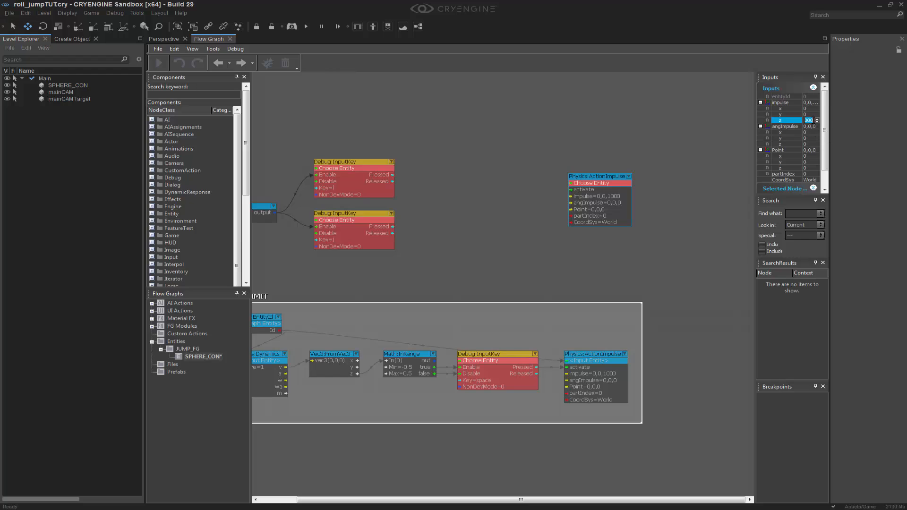
{"action": "key", "text": "Return"}
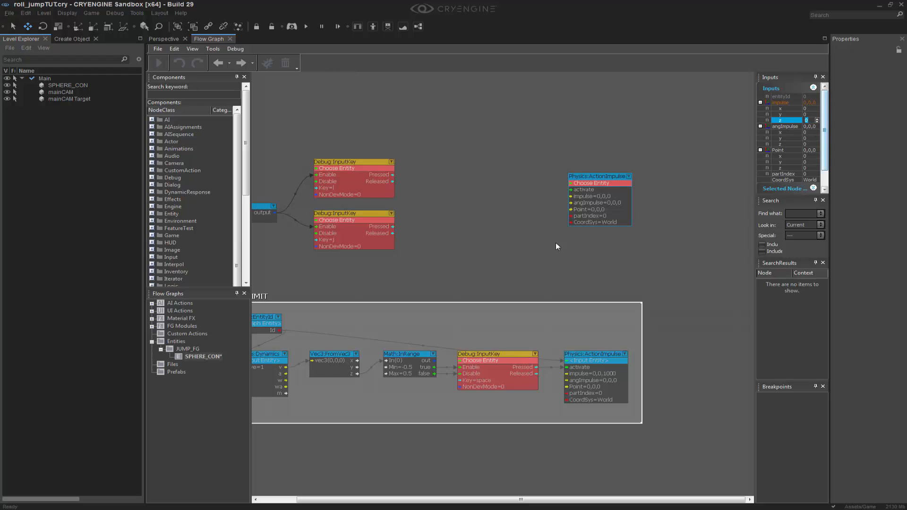
{"action": "right_click_drag", "start_coordinate": [457, 191], "coordinate": [478, 220]}
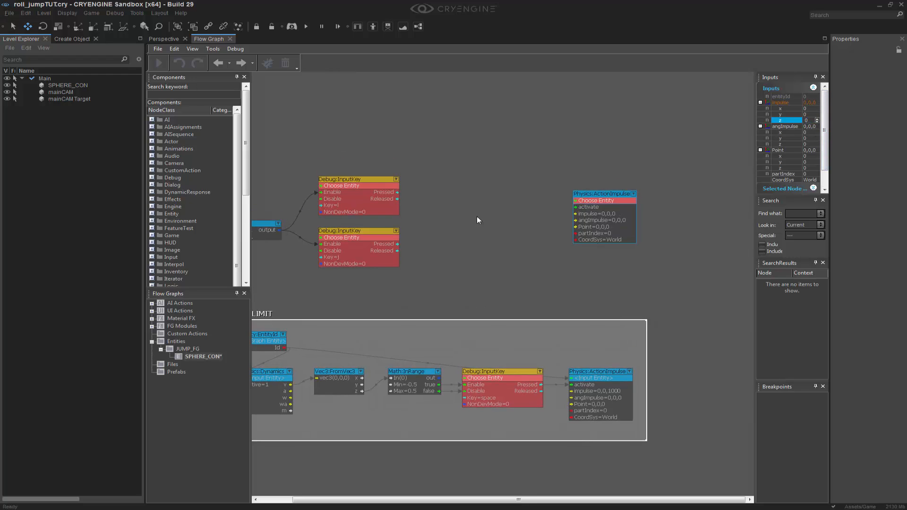
{"action": "left_click", "coordinate": [513, 301]}
Duplicate the Entity:EntityId node, place it below the copied Physics:ActionImpulse node, and connect its Id to that node's entity input
{"action": "right_click_drag", "start_coordinate": [511, 304], "coordinate": [560, 295]}
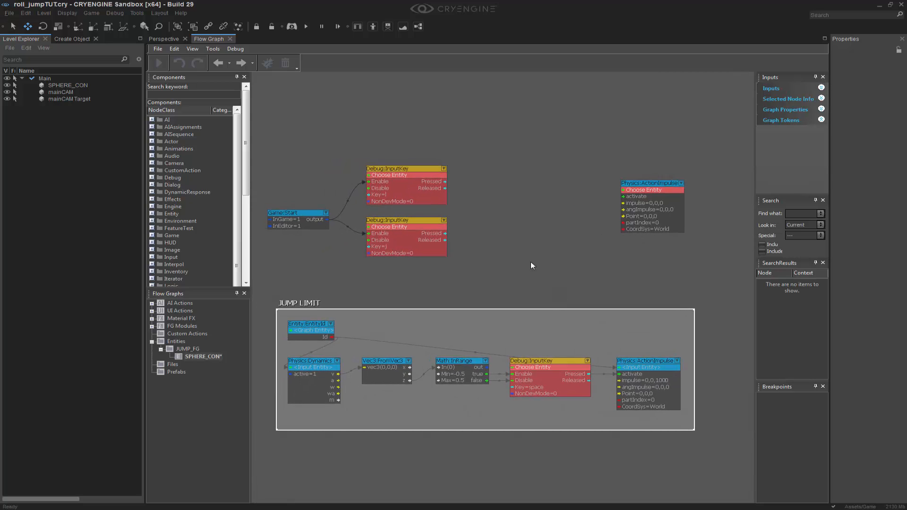
{"action": "left_click", "coordinate": [313, 324]}
{"action": "key", "text": "ctrl+c"}
{"action": "key", "text": "ctrl+v"}
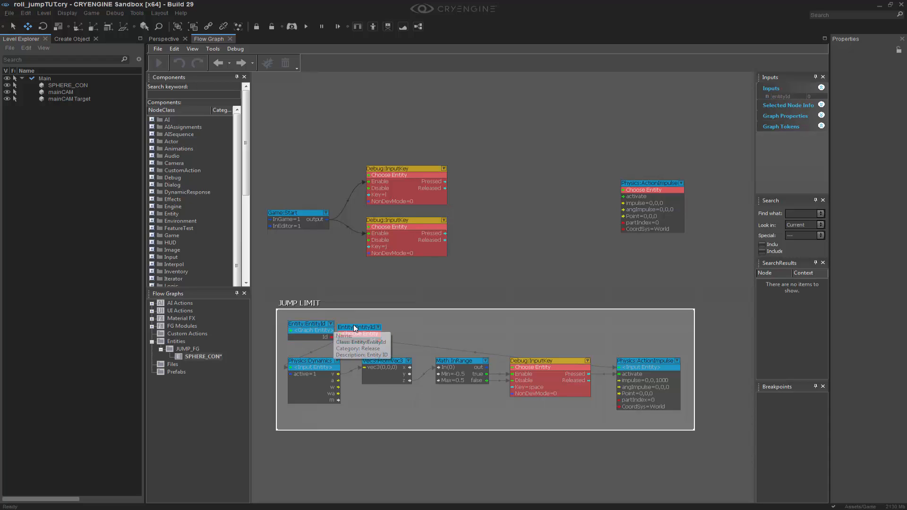
{"action": "left_click_drag", "start_coordinate": [355, 327], "coordinate": [565, 251]}
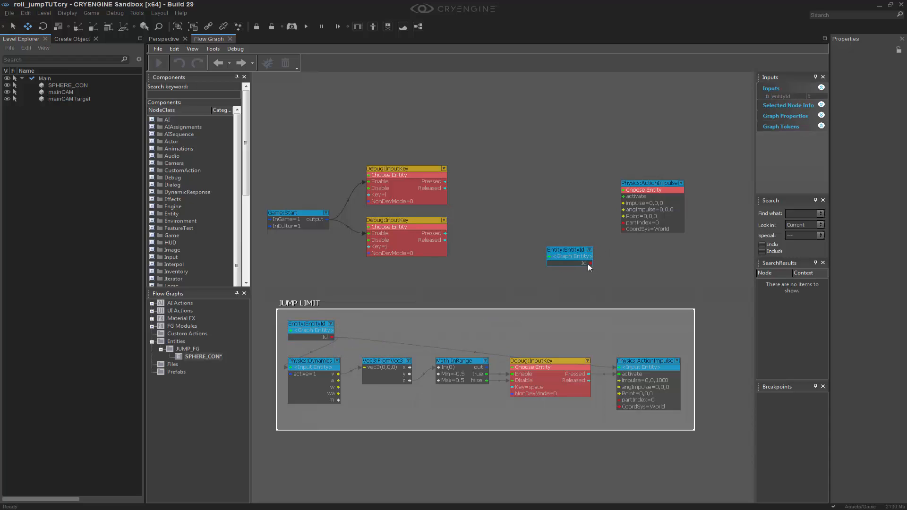
{"action": "left_click_drag", "start_coordinate": [626, 190], "coordinate": [626, 191]}
{"action": "left_click_drag", "start_coordinate": [576, 248], "coordinate": [572, 251]}
{"action": "left_click", "coordinate": [497, 191]}
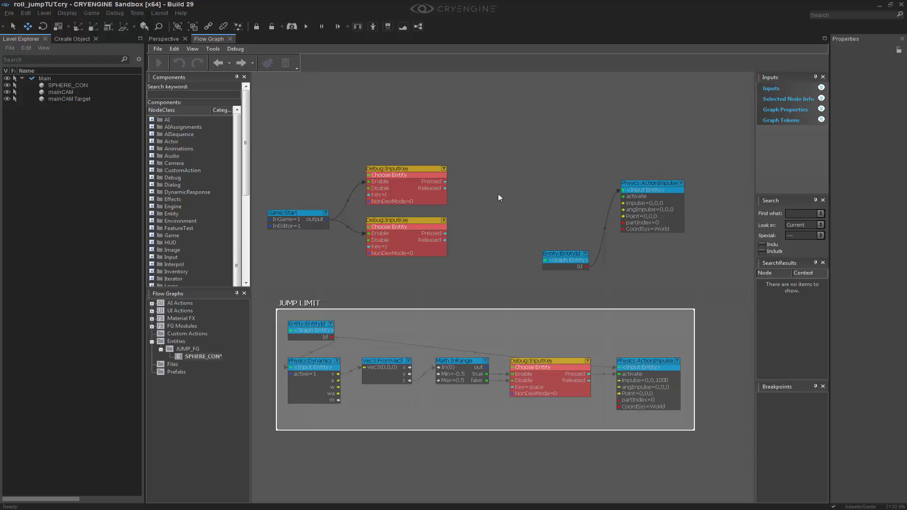
Add a Math:SetNumber node, connecting the l-key node's Pressed to its set and its out to the copied impulse node's activate
{"action": "left_click", "coordinate": [187, 244]}
{"action": "scroll", "coordinate": [186, 245], "scroll_direction": "down", "scroll_amount": 4}
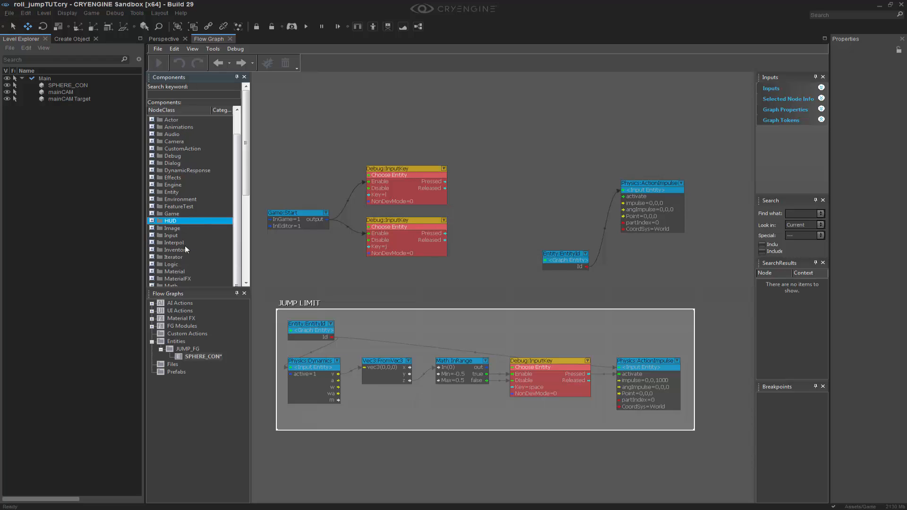
{"action": "left_click", "coordinate": [152, 227]}
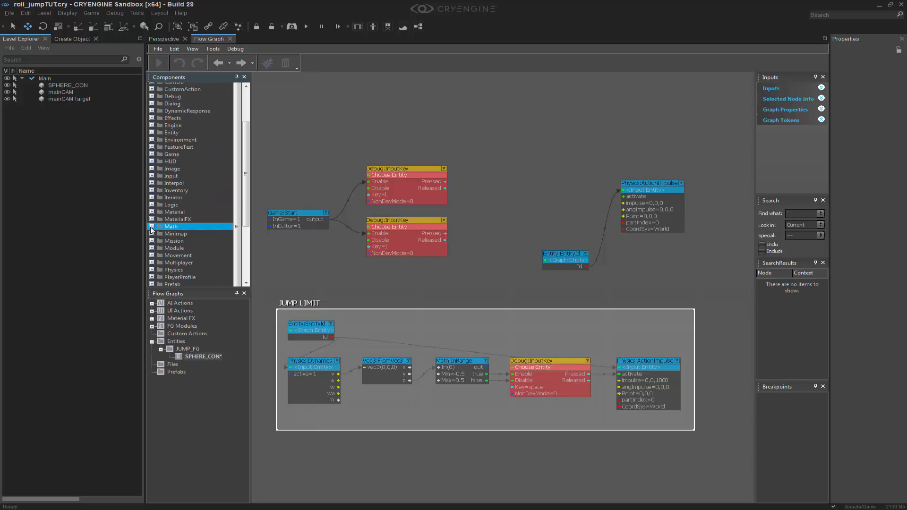
{"action": "scroll", "coordinate": [177, 242], "scroll_direction": "down", "scroll_amount": 8}
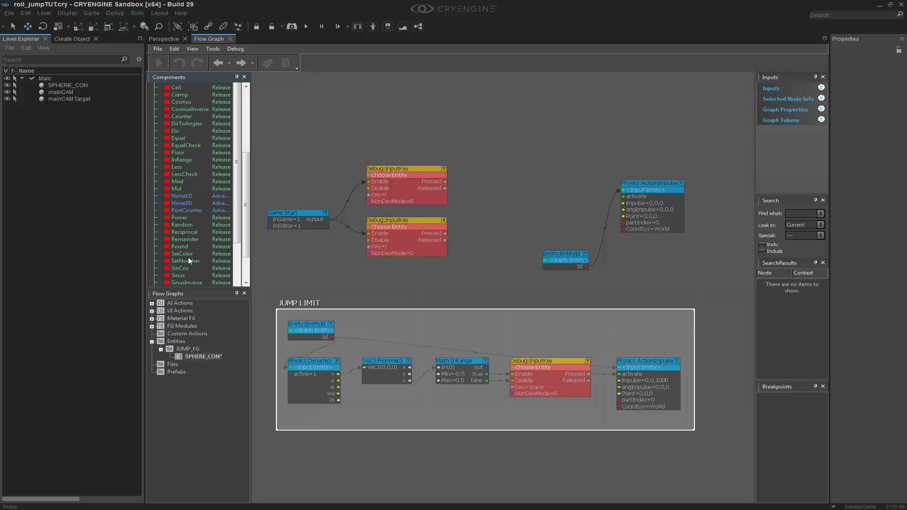
{"action": "left_click_drag", "start_coordinate": [188, 259], "coordinate": [617, 196]}
{"action": "left_click", "coordinate": [501, 183]}
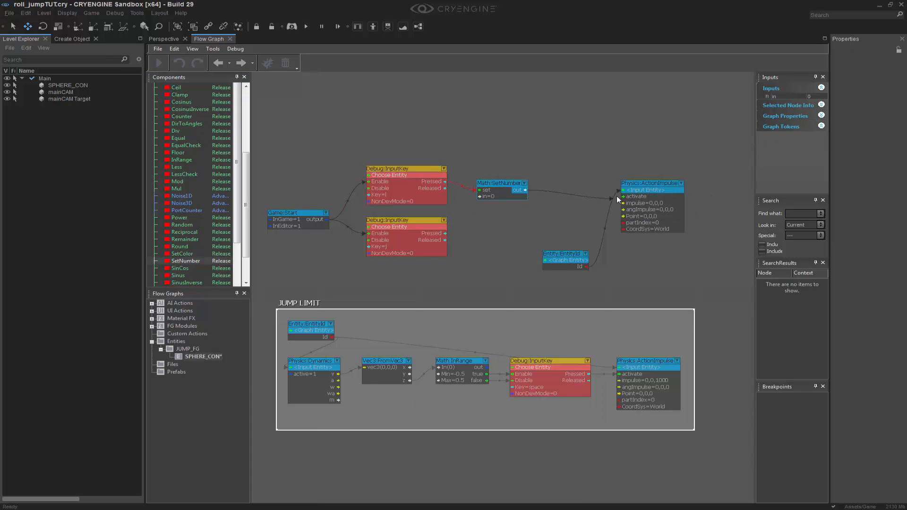
Connect the Math:SetNumber node's out to the copied Physics:ActionImpulse node's impulse and set its in value to -100
{"action": "left_click_drag", "start_coordinate": [525, 190], "coordinate": [625, 204]}
{"action": "left_click_drag", "start_coordinate": [509, 183], "coordinate": [512, 187]}
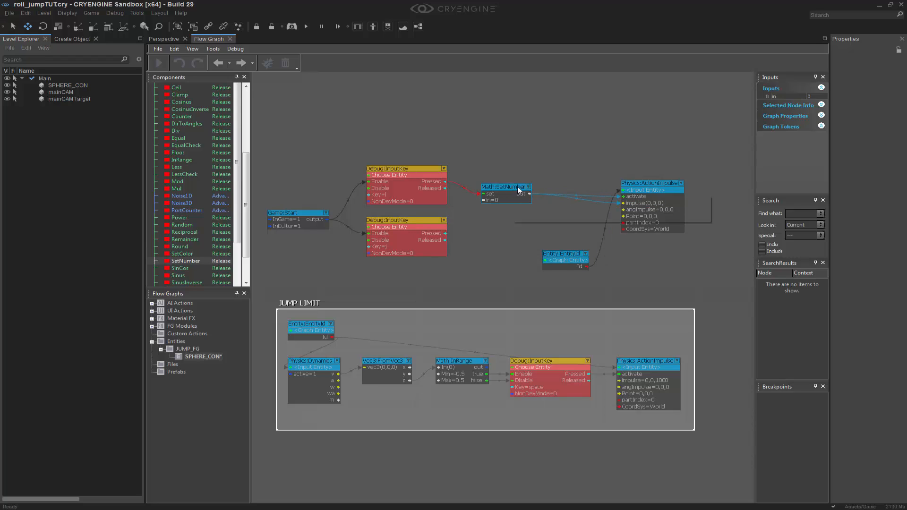
{"action": "left_click", "coordinate": [824, 96]}
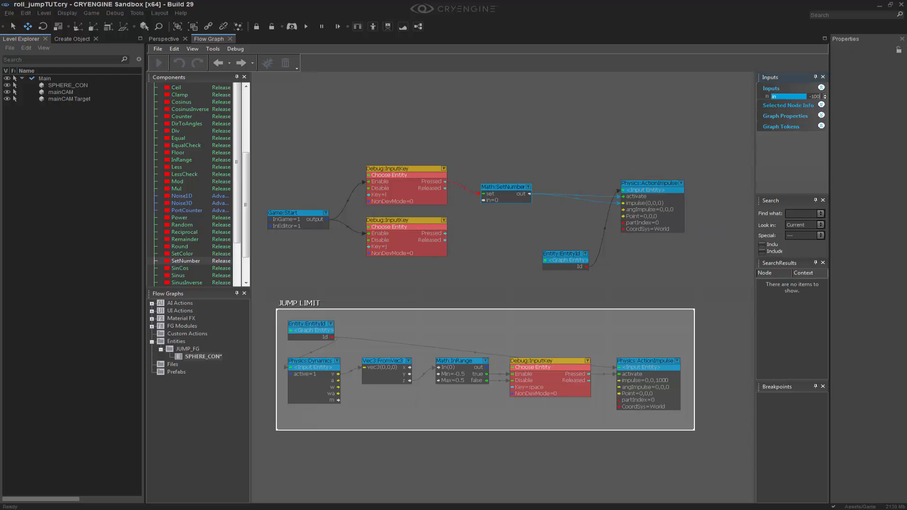
{"action": "key", "text": "Return"}
{"action": "left_click", "coordinate": [556, 217]}
{"action": "right_click_drag", "start_coordinate": [557, 217], "coordinate": [568, 203]}
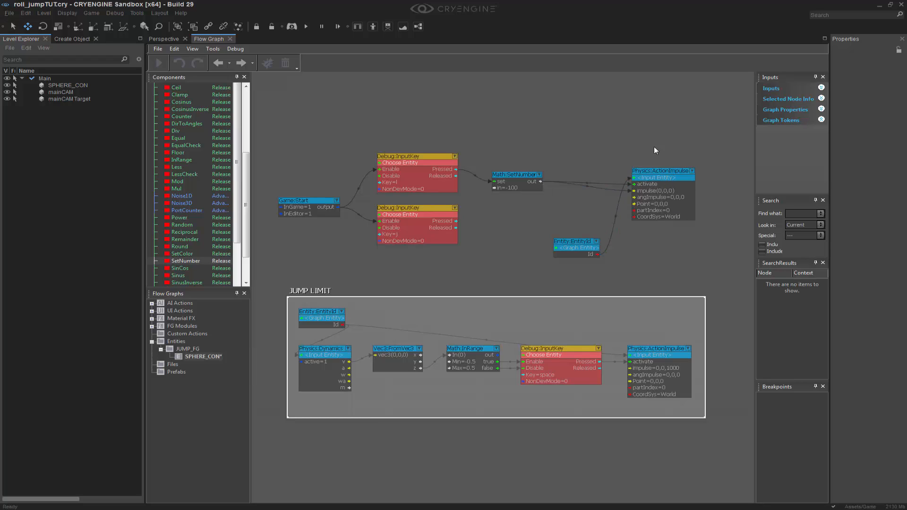
Run the game simulation in the perspective viewport to test the sphere's movement, and stop it
{"action": "left_click", "coordinate": [177, 40]}
{"action": "right_click_drag", "start_coordinate": [500, 281], "coordinate": [515, 258]}
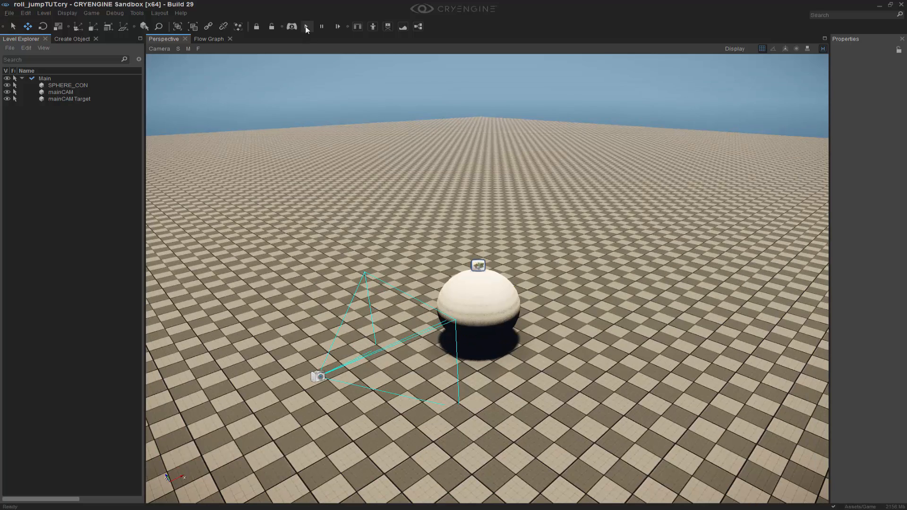
{"action": "left_click", "coordinate": [306, 27]}
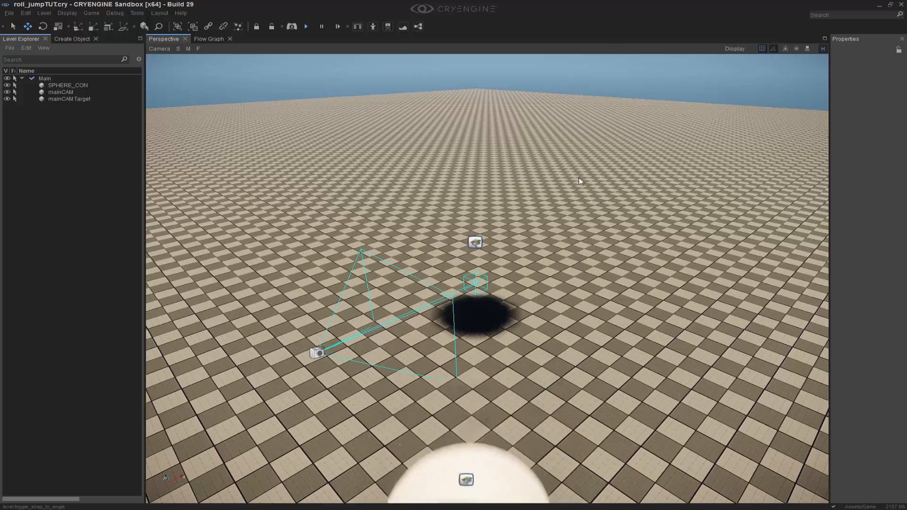
{"action": "right_click_drag", "start_coordinate": [585, 249], "coordinate": [534, 296]}
{"action": "key", "text": "ctrl+p"}
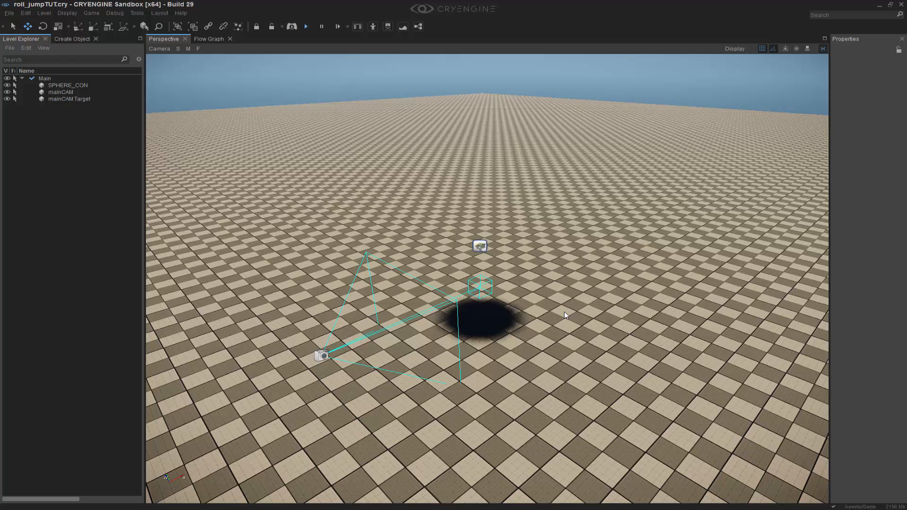
{"action": "left_click", "coordinate": [306, 26]}
In the flow graph, duplicate the Math:SetNumber node below the original and connect the j-key node's Pressed output to its set input
{"action": "left_click", "coordinate": [202, 41]}
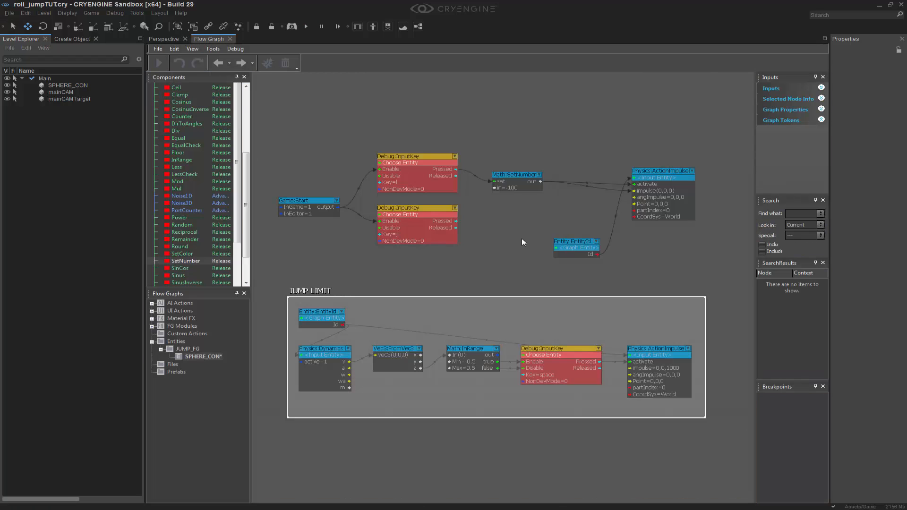
{"action": "right_click_drag", "start_coordinate": [521, 238], "coordinate": [518, 207]}
{"action": "left_click", "coordinate": [523, 142]}
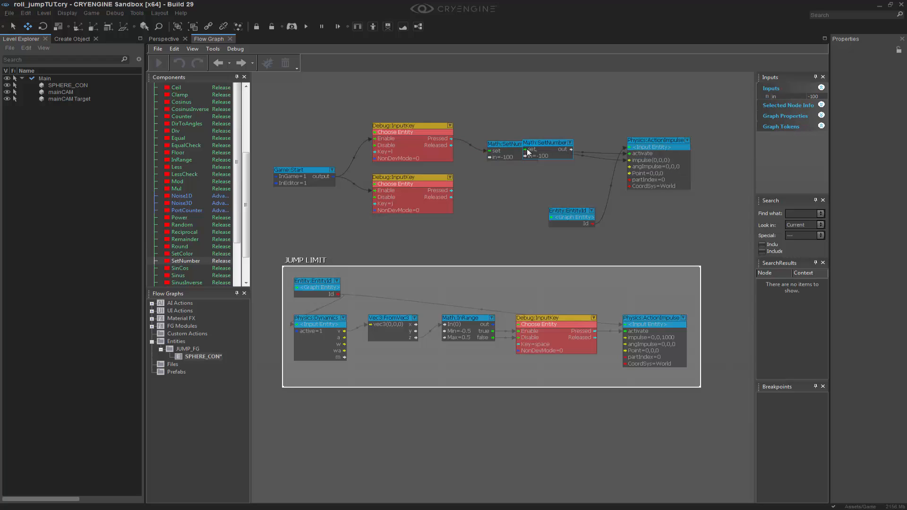
{"action": "key", "text": "ctrl+v"}
{"action": "left_click_drag", "start_coordinate": [496, 181], "coordinate": [495, 182]}
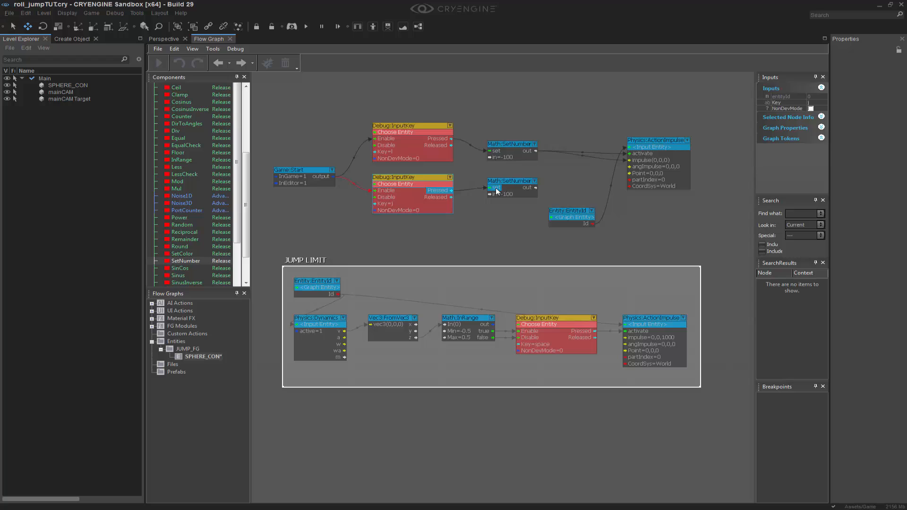
{"action": "left_click", "coordinate": [495, 188]}
Set the lower Math:SetNumber node's in value to 100 and move the upper Physics:ActionImpulse node slightly farther from the SetNumber nodes
{"action": "double_click", "coordinate": [814, 97]}
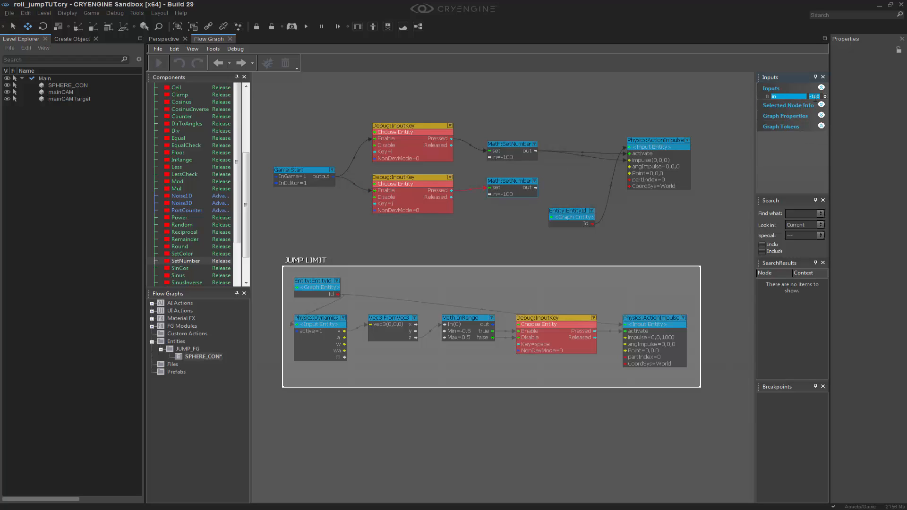
{"action": "key", "text": "Return"}
{"action": "right_click_drag", "start_coordinate": [687, 226], "coordinate": [663, 265]}
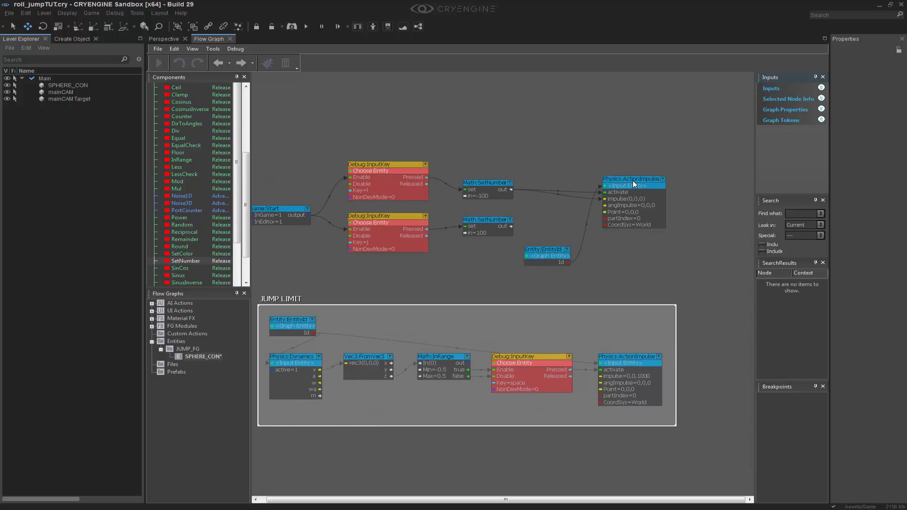
{"action": "left_click", "coordinate": [648, 180]}
{"action": "left_click", "coordinate": [590, 177]}
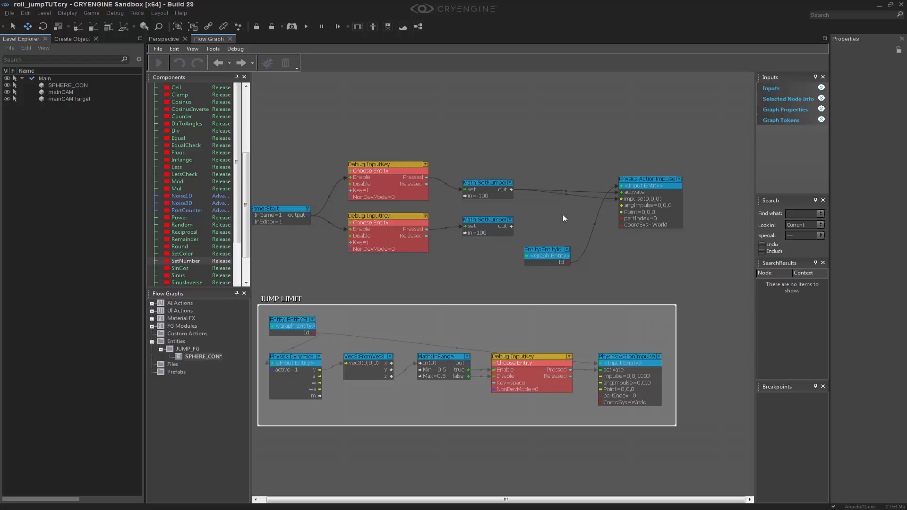
Duplicate the JUMP LIMIT group's Entity:EntityId node, place the copy above the input nodes, and assign it mainCAM Target
{"action": "middle_click_drag", "start_coordinate": [563, 216], "coordinate": [597, 264]}
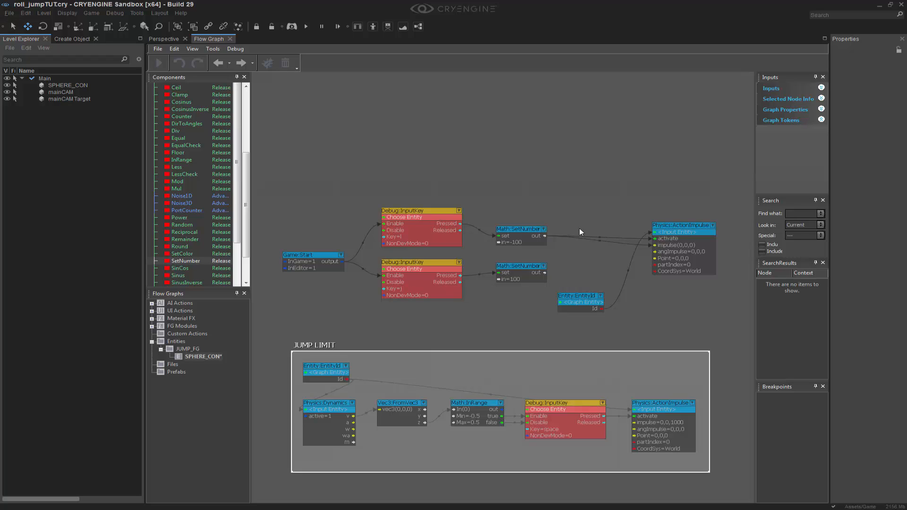
{"action": "left_click", "coordinate": [66, 99]}
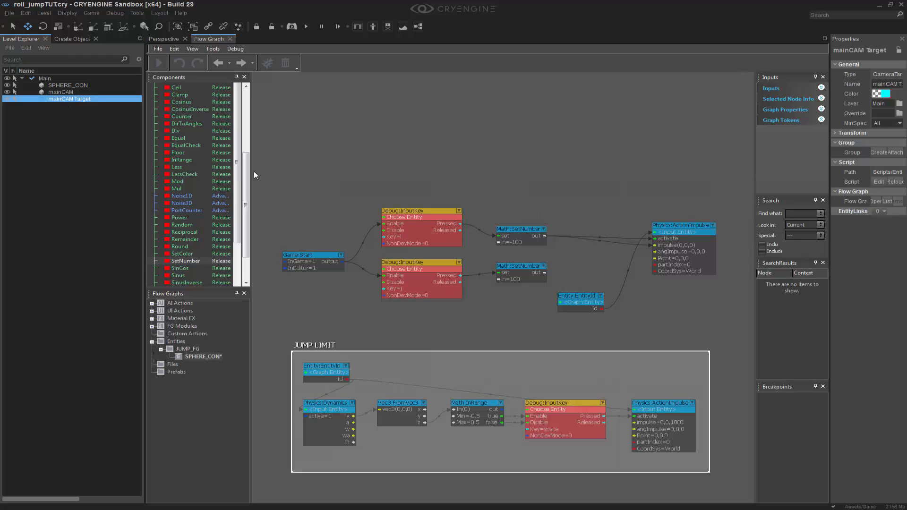
{"action": "left_click", "coordinate": [333, 370]}
{"action": "key", "text": "ctrl+c"}
{"action": "key", "text": "ctrl+v"}
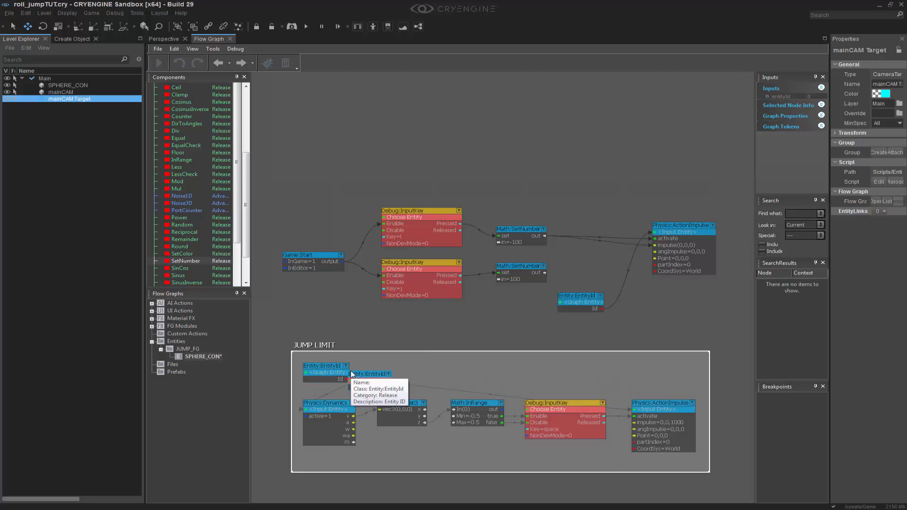
{"action": "left_click_drag", "start_coordinate": [378, 378], "coordinate": [333, 173]}
{"action": "right_click", "coordinate": [358, 173]}
{"action": "left_click", "coordinate": [398, 175]}
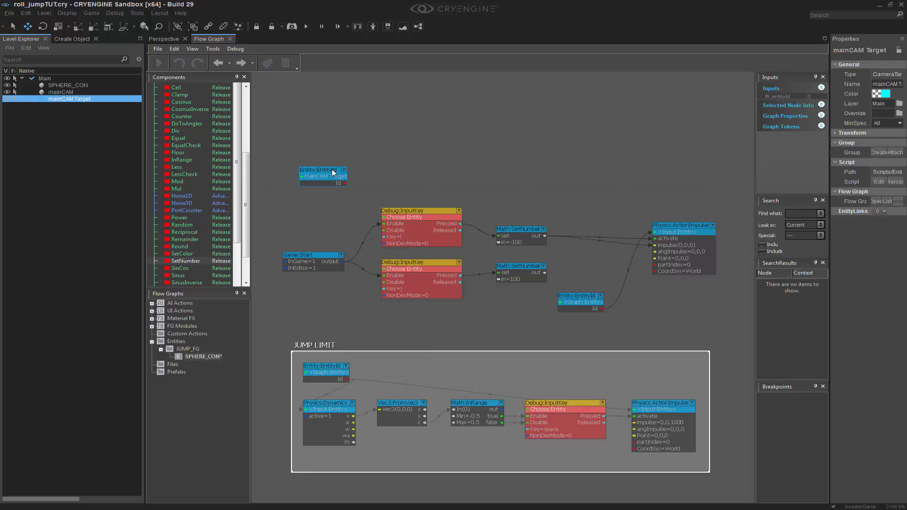
{"action": "left_click", "coordinate": [459, 147]}
Add an Entity:GetPos node above the key nodes and feed its entity input from the mainCAM Target EntityId node's Id
{"action": "middle_click_drag", "start_coordinate": [499, 146], "coordinate": [483, 165]}
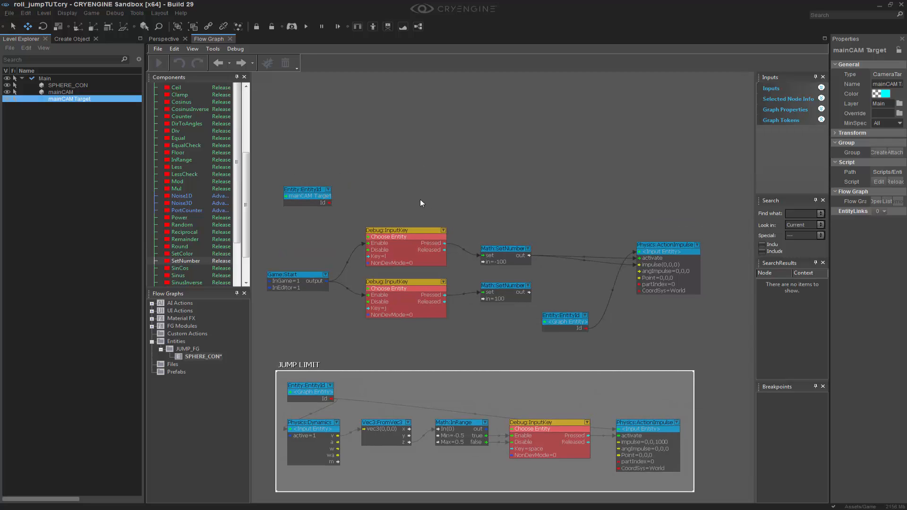
{"action": "type", "text": "q"}
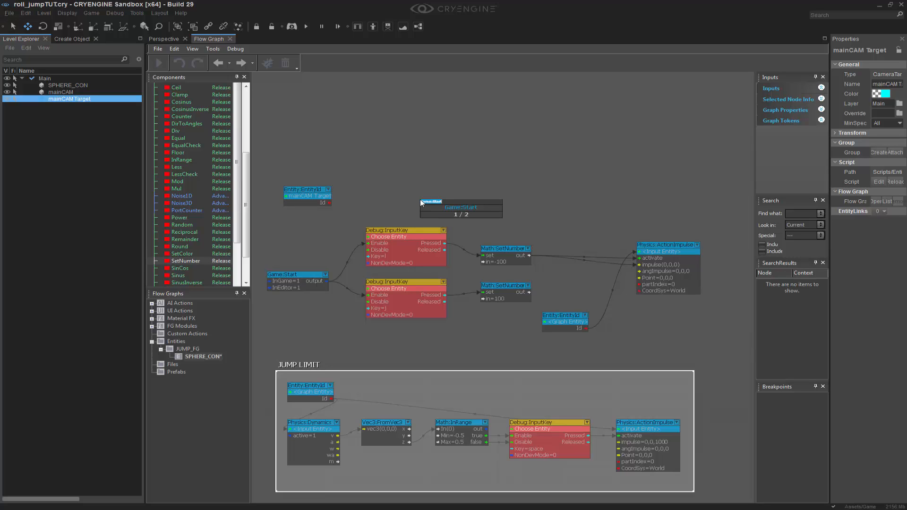
{"action": "type", "text": "getpos"}
{"action": "key", "text": "Return"}
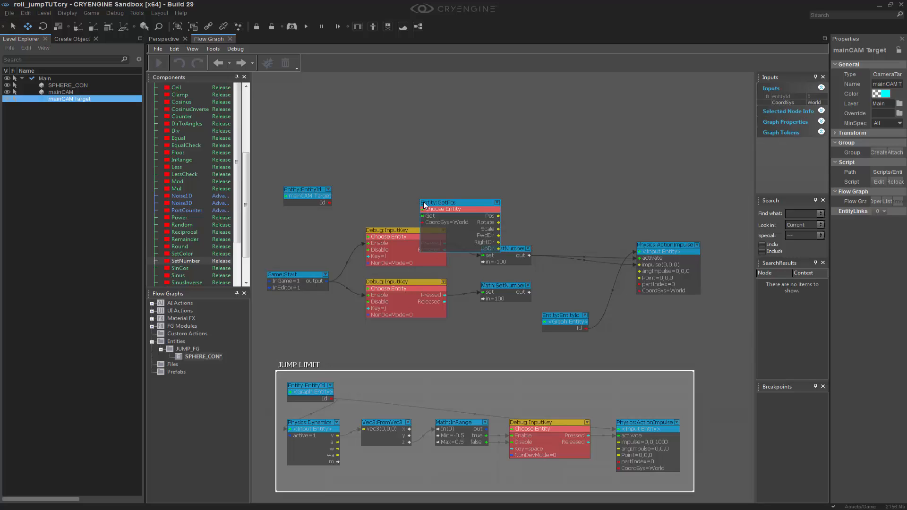
{"action": "left_click_drag", "start_coordinate": [433, 202], "coordinate": [403, 145]}
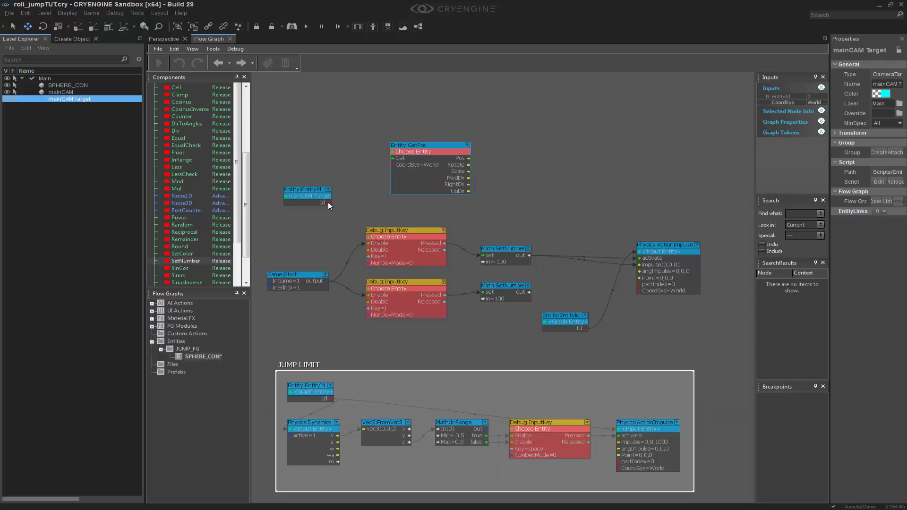
{"action": "left_click_drag", "start_coordinate": [329, 203], "coordinate": [395, 152]}
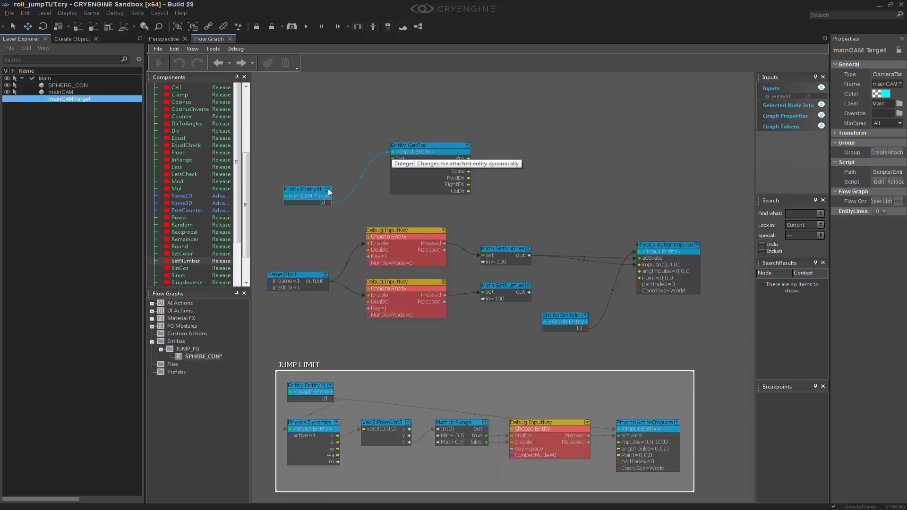
{"action": "left_click_drag", "start_coordinate": [319, 192], "coordinate": [307, 163]}
Add a Time:Time node below the mainCAM Target EntityId node and connect its tick output to the GetPos node's Get input
{"action": "left_click", "coordinate": [333, 232]}
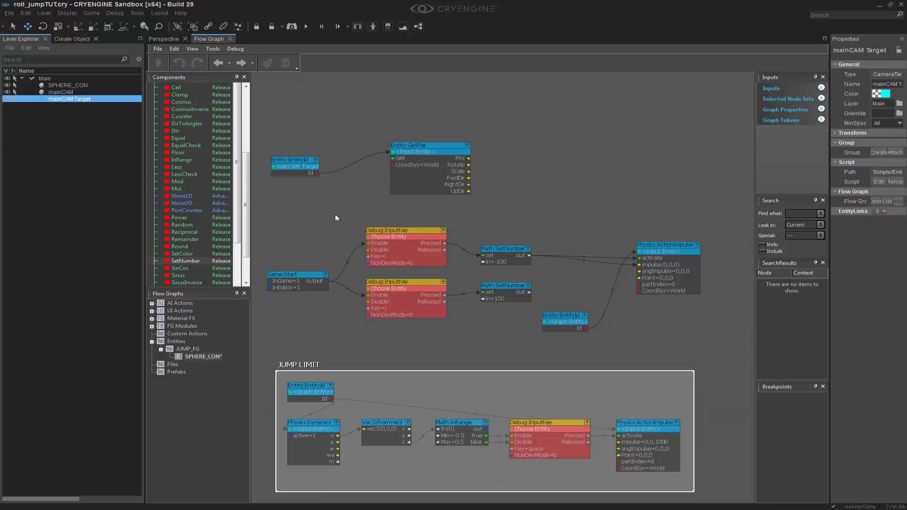
{"action": "type", "text": "qtime"}
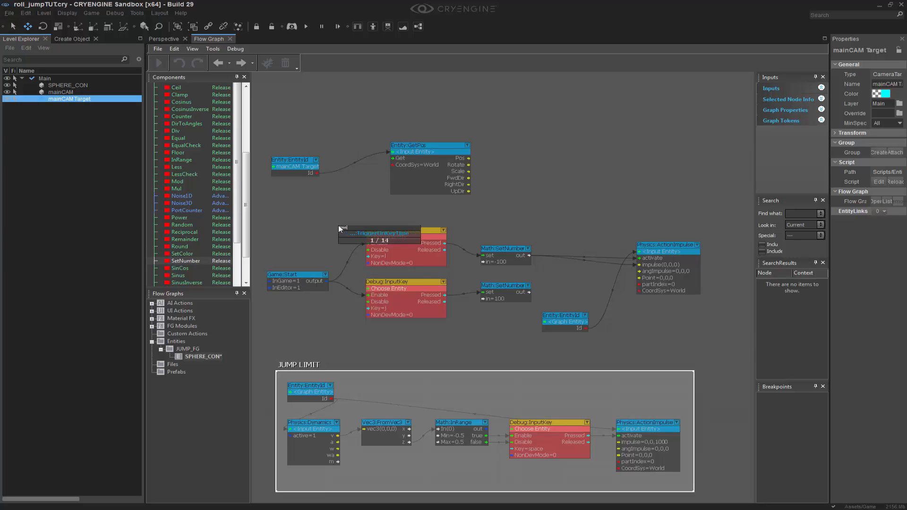
{"action": "key", "text": "Down"}
{"action": "key", "text": "Return"}
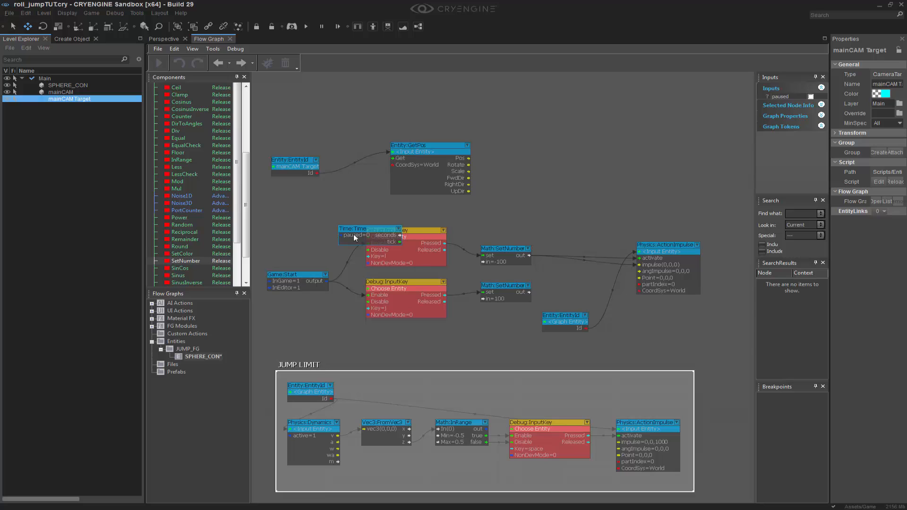
{"action": "left_click_drag", "start_coordinate": [378, 229], "coordinate": [308, 196]}
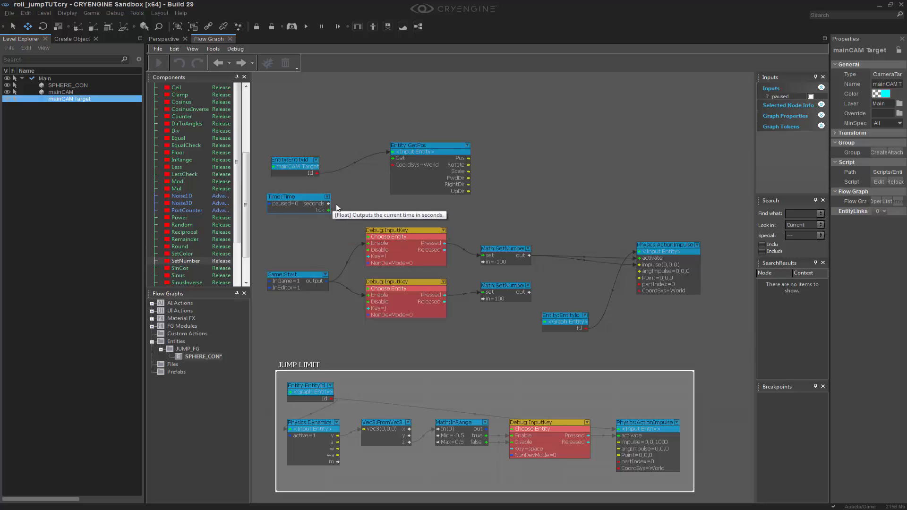
{"action": "left_click_drag", "start_coordinate": [376, 176], "coordinate": [395, 158]}
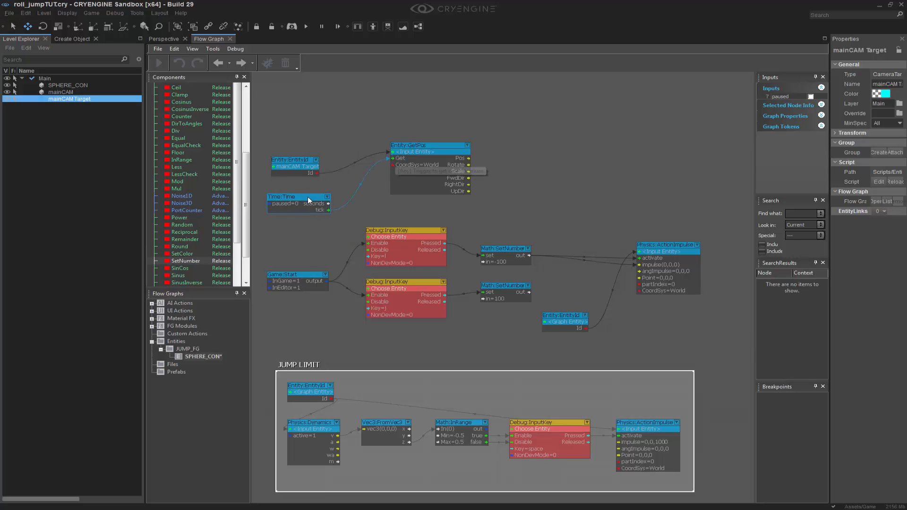
{"action": "left_click_drag", "start_coordinate": [308, 196], "coordinate": [314, 190]}
{"action": "left_click", "coordinate": [546, 172]}
Add a Vec3:ScaleVec3 node between the GetPos node and the upper Physics:ActionImpulse node
{"action": "middle_click_drag", "start_coordinate": [599, 222], "coordinate": [533, 233]}
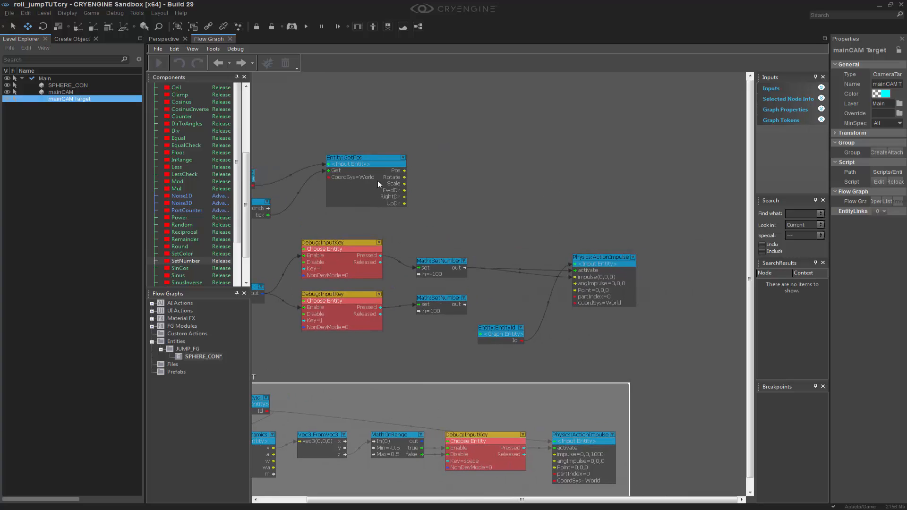
{"action": "middle_click_drag", "start_coordinate": [399, 205], "coordinate": [364, 200]}
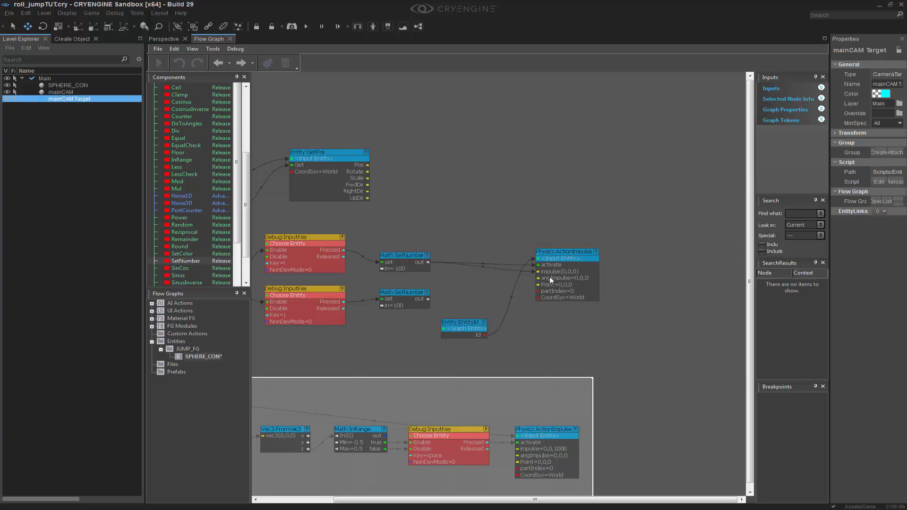
{"action": "key", "text": "q"}
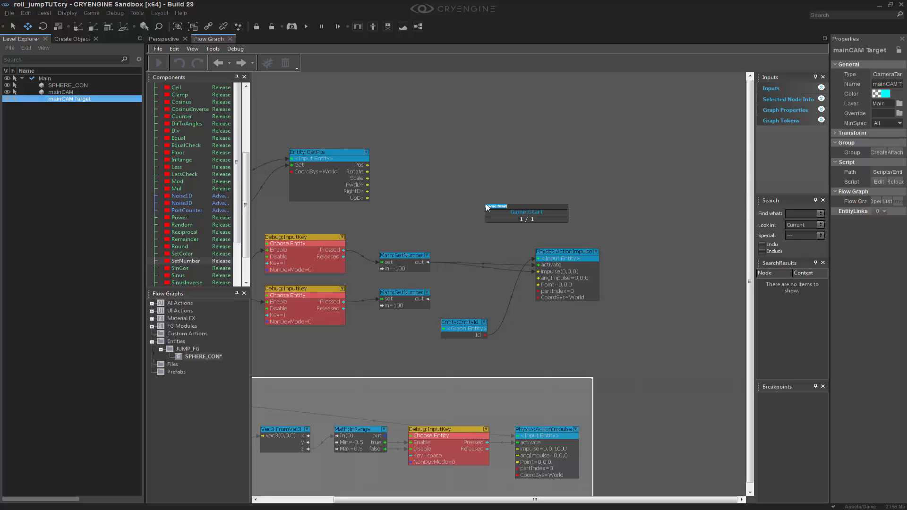
{"action": "type", "text": "scaleve"}
{"action": "key", "text": "Return"}
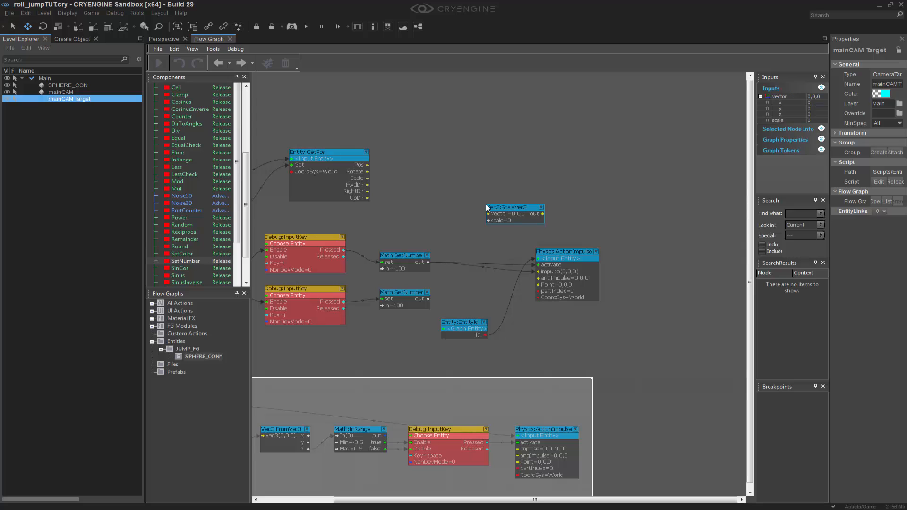
{"action": "left_click_drag", "start_coordinate": [509, 214], "coordinate": [465, 195]}
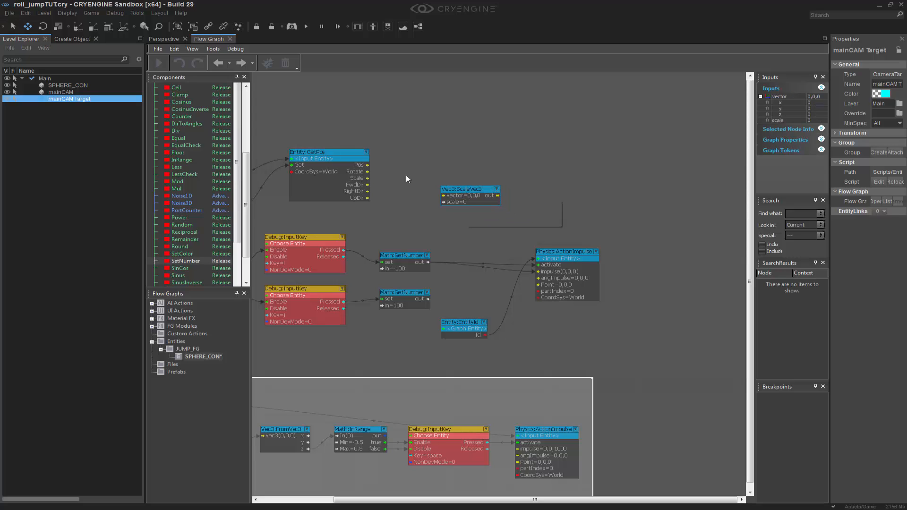
Connect GetPos FwdDir to the ScaleVec3 vector and its out to the upper ActionImpulse's impulse, replacing the SetNumber link, and space out the nodes
{"action": "left_click", "coordinate": [368, 185]}
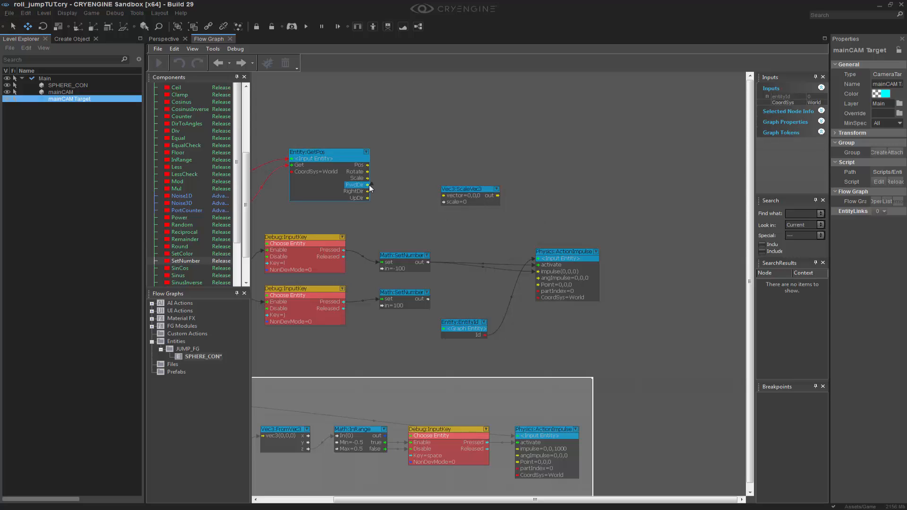
{"action": "left_click_drag", "start_coordinate": [443, 194], "coordinate": [591, 250]}
{"action": "left_click", "coordinate": [498, 198]}
{"action": "left_click_drag", "start_coordinate": [456, 330], "coordinate": [505, 322]}
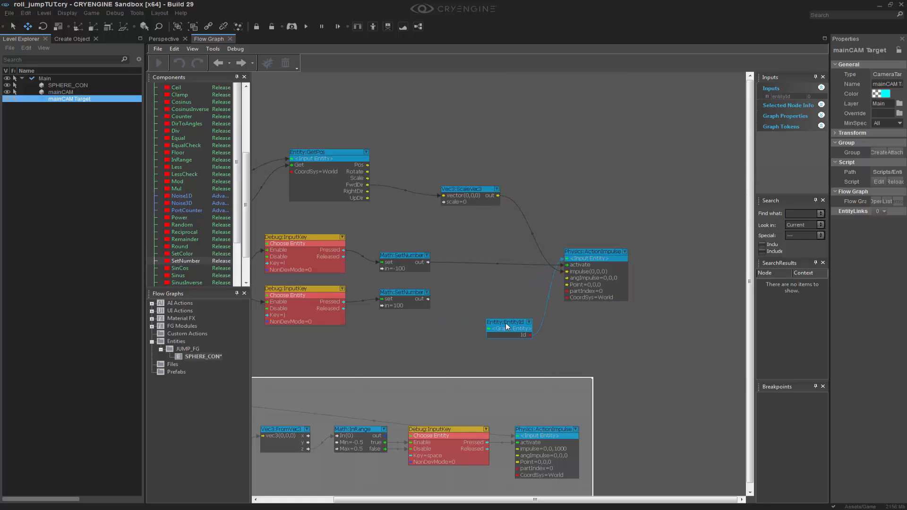
{"action": "left_click_drag", "start_coordinate": [474, 191], "coordinate": [510, 198]}
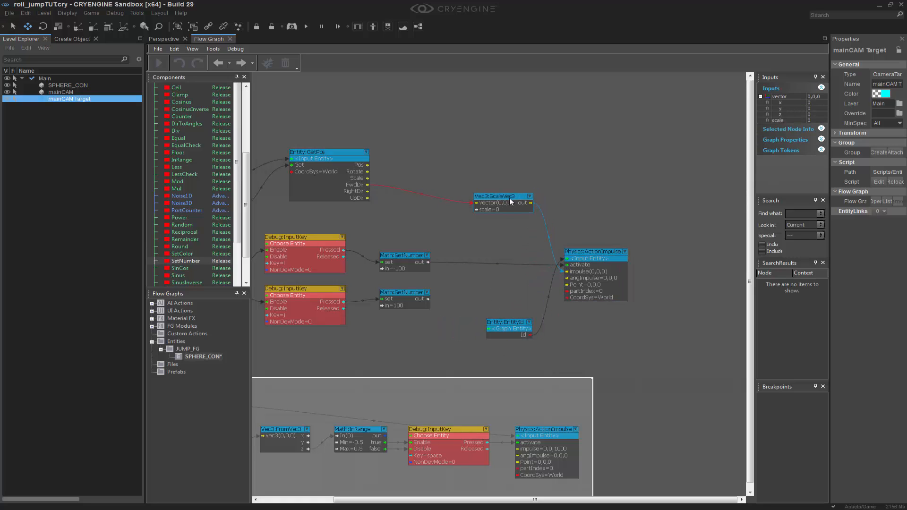
{"action": "left_click", "coordinate": [466, 268]}
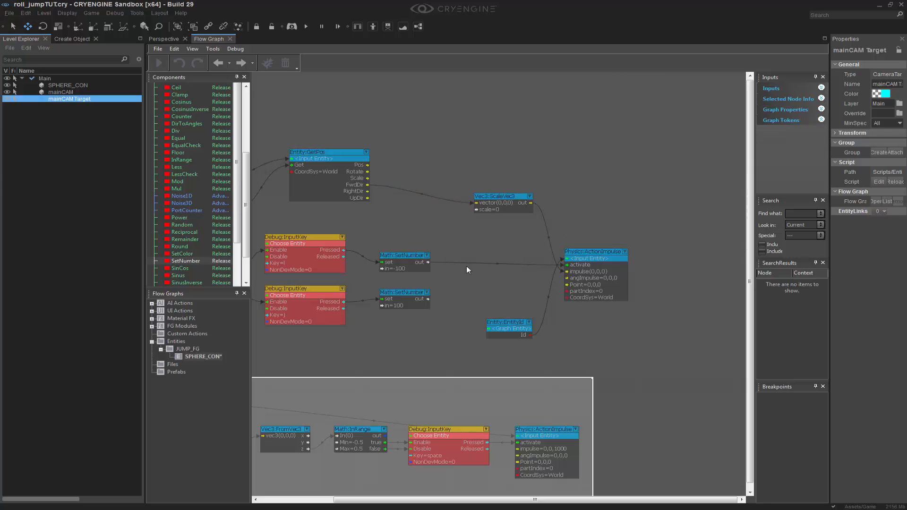
Insert a Logic:Any node on the upper SetNumber-to-activate link and connect the lower SetNumber node's out to the ScaleVec3 scale
{"action": "right_click", "coordinate": [496, 264]}
{"action": "left_click", "coordinate": [535, 294]}
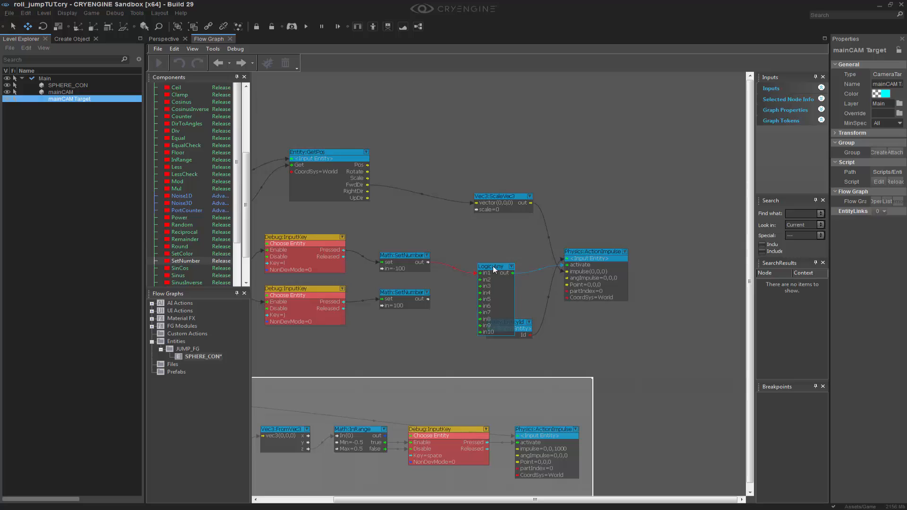
{"action": "left_click_drag", "start_coordinate": [494, 267], "coordinate": [494, 240]}
{"action": "left_click_drag", "start_coordinate": [428, 299], "coordinate": [481, 211]}
{"action": "left_click", "coordinate": [495, 240]}
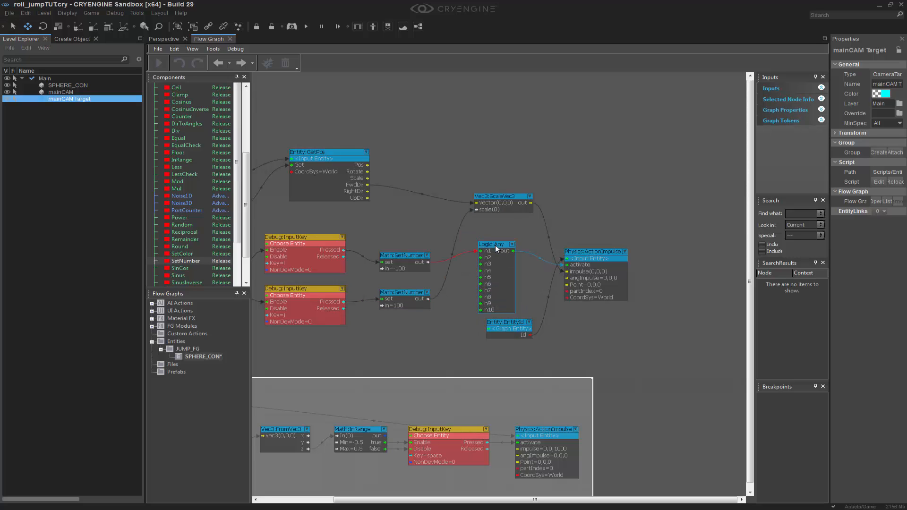
{"action": "left_click_drag", "start_coordinate": [495, 246], "coordinate": [480, 248]}
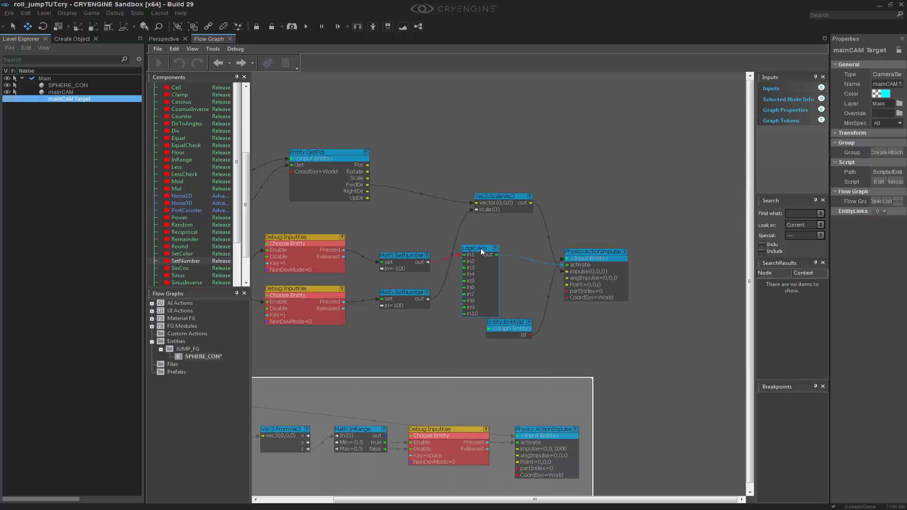
Insert a second Logic:Any node on the link between the lower SetNumber node and the ScaleVec3 scale, and stack it below the first
{"action": "right_click", "coordinate": [452, 256]}
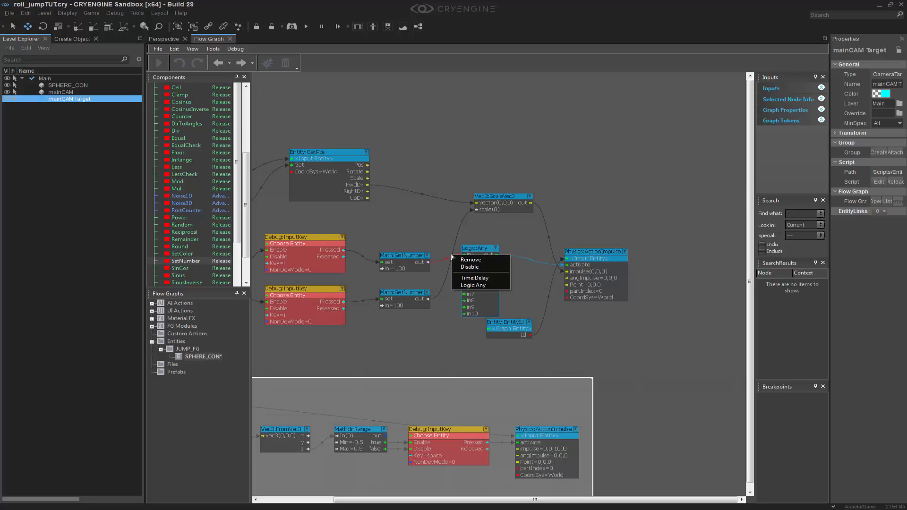
{"action": "left_click", "coordinate": [472, 285]}
{"action": "left_click_drag", "start_coordinate": [505, 324], "coordinate": [590, 328]}
{"action": "left_click_drag", "start_coordinate": [472, 249], "coordinate": [480, 231]}
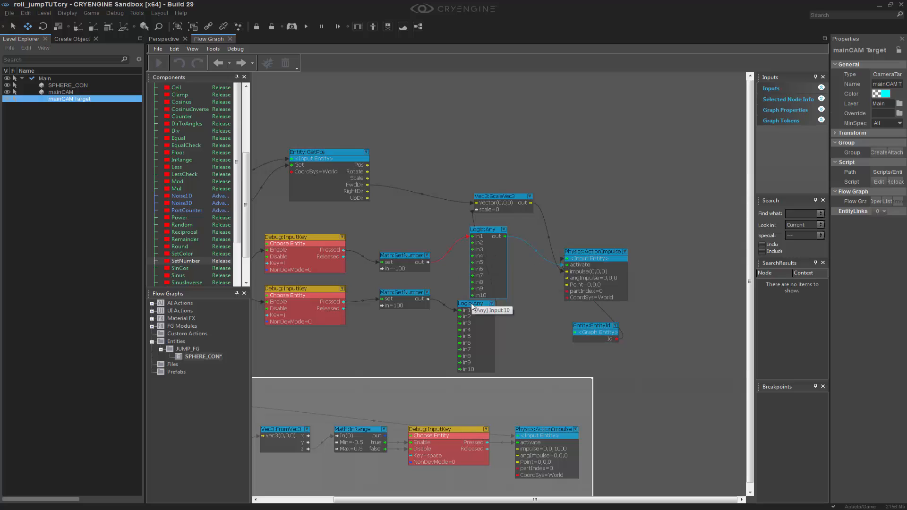
{"action": "left_click_drag", "start_coordinate": [472, 304], "coordinate": [485, 310]}
Rewire the SetNumber outputs so the -100 node feeds in1 and the 100 node feeds in2 of both Logic:Any nodes
{"action": "right_click", "coordinate": [451, 310]}
{"action": "left_click", "coordinate": [472, 315]}
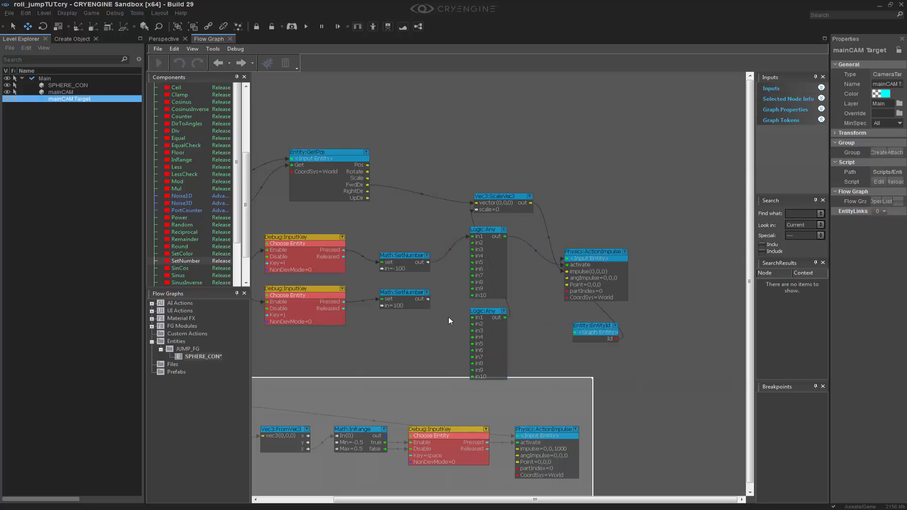
{"action": "left_click_drag", "start_coordinate": [428, 263], "coordinate": [476, 327]}
{"action": "left_click_drag", "start_coordinate": [428, 300], "coordinate": [478, 245]}
Hide the unused inputs of both Logic:Any nodes and align each node with its neighbouring Math:SetNumber node
{"action": "left_click", "coordinate": [504, 229]}
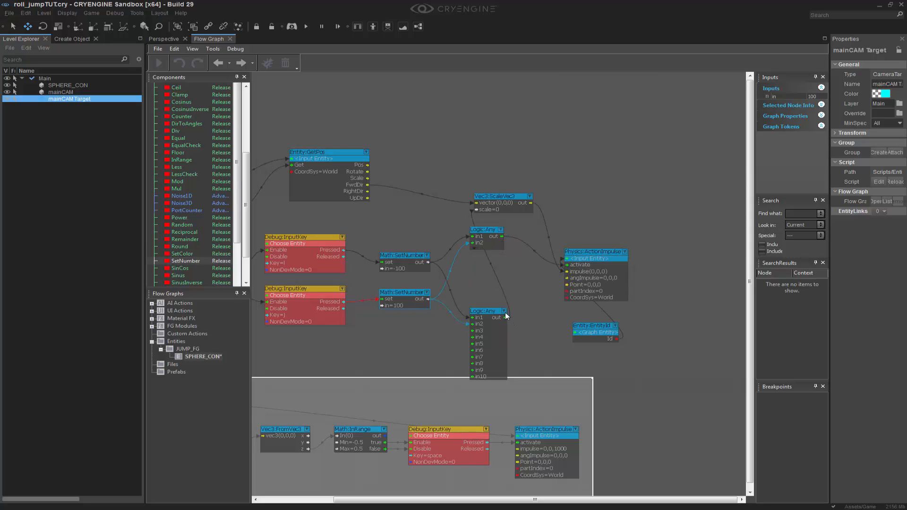
{"action": "left_click", "coordinate": [504, 311]}
{"action": "left_click", "coordinate": [486, 231]}
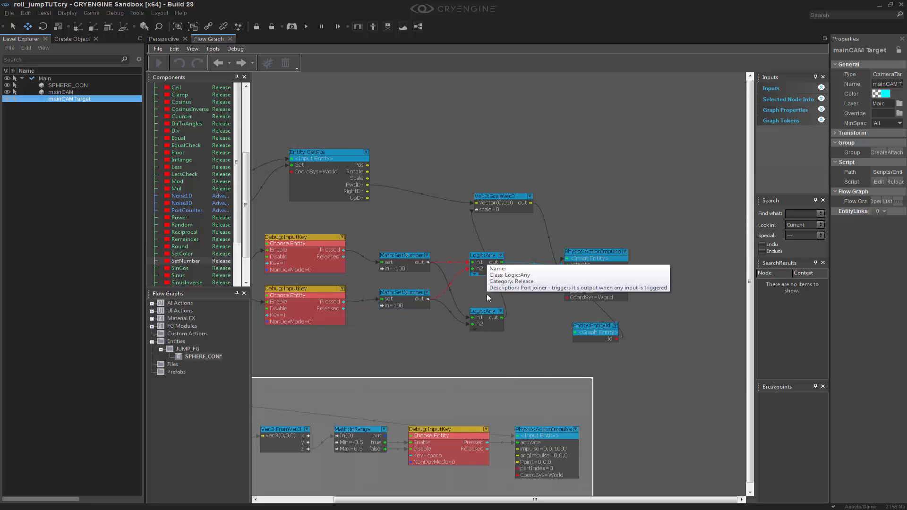
{"action": "left_click_drag", "start_coordinate": [483, 311], "coordinate": [483, 293]}
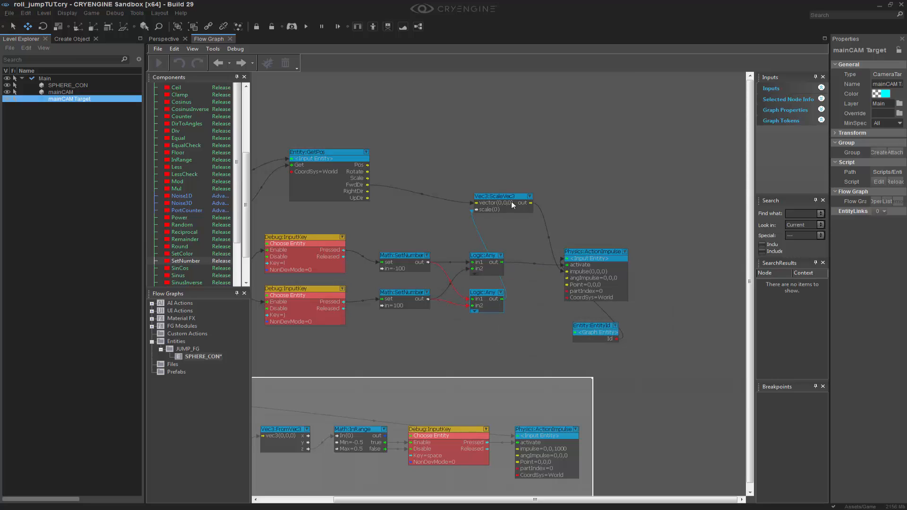
Tidy the roll logic layout by repositioning the ScaleVec3, GetPos, Time, both EntityId and upper ActionImpulse nodes around the key nodes
{"action": "left_click_drag", "start_coordinate": [513, 204], "coordinate": [559, 212]}
{"action": "left_click_drag", "start_coordinate": [330, 154], "coordinate": [423, 189]}
{"action": "middle_click_drag", "start_coordinate": [264, 197], "coordinate": [330, 185]}
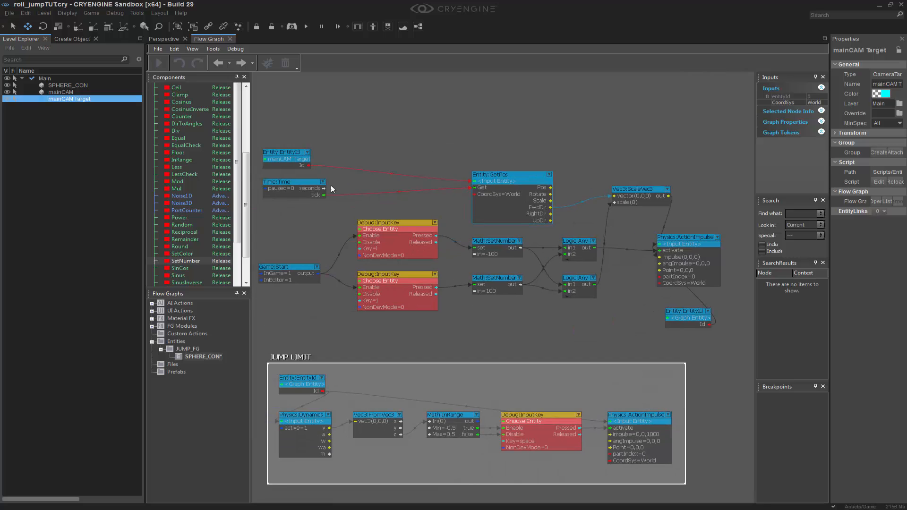
{"action": "left_click_drag", "start_coordinate": [315, 181], "coordinate": [410, 185]}
{"action": "left_click_drag", "start_coordinate": [293, 153], "coordinate": [387, 156]}
{"action": "middle_click_drag", "start_coordinate": [643, 282], "coordinate": [542, 267]}
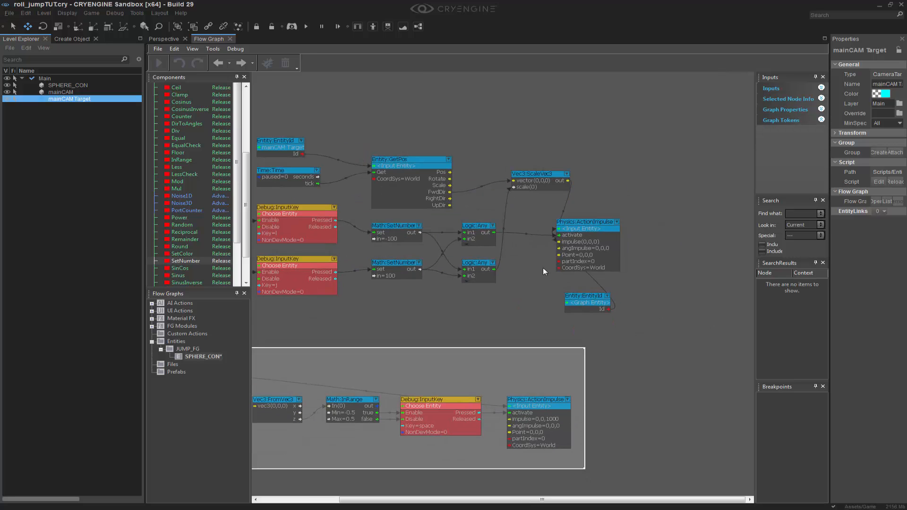
{"action": "left_click_drag", "start_coordinate": [574, 223], "coordinate": [602, 223]}
{"action": "left_click_drag", "start_coordinate": [580, 298], "coordinate": [521, 299]}
{"action": "left_click_drag", "start_coordinate": [599, 223], "coordinate": [600, 227]}
{"action": "middle_click_drag", "start_coordinate": [390, 221], "coordinate": [459, 281]}
Run the game simulation in the perspective viewport and examine the sphere's rolling and jumping relative to mainCAM from several angles
{"action": "scroll", "coordinate": [459, 281], "scroll_direction": "down", "scroll_amount": 2}
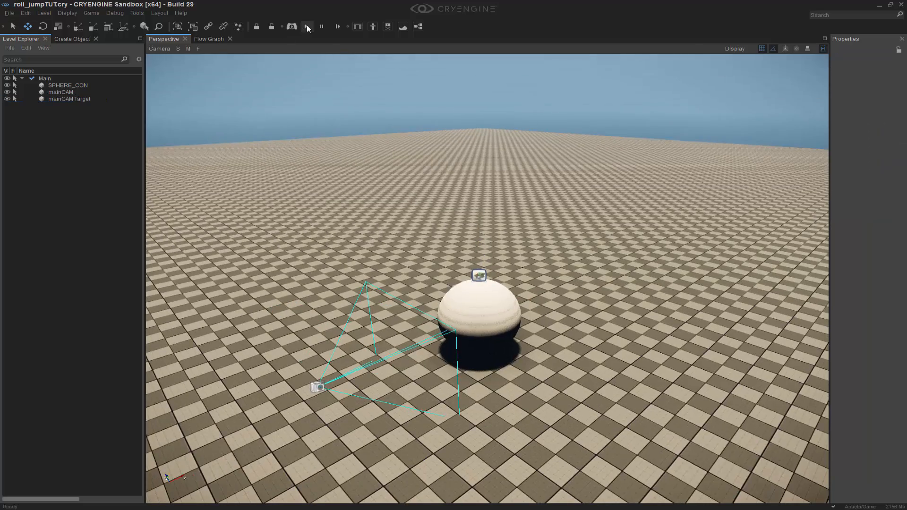
{"action": "left_click", "coordinate": [307, 26]}
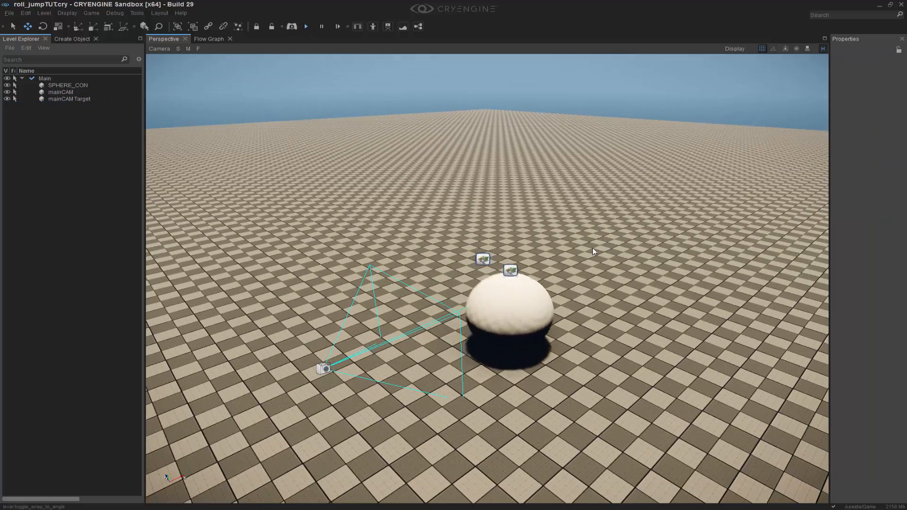
{"action": "right_click_drag", "start_coordinate": [593, 249], "coordinate": [591, 262]}
{"action": "scroll", "coordinate": [591, 262], "scroll_direction": "down", "scroll_amount": 4}
{"action": "scroll", "coordinate": [591, 262], "scroll_direction": "down", "scroll_amount": 3}
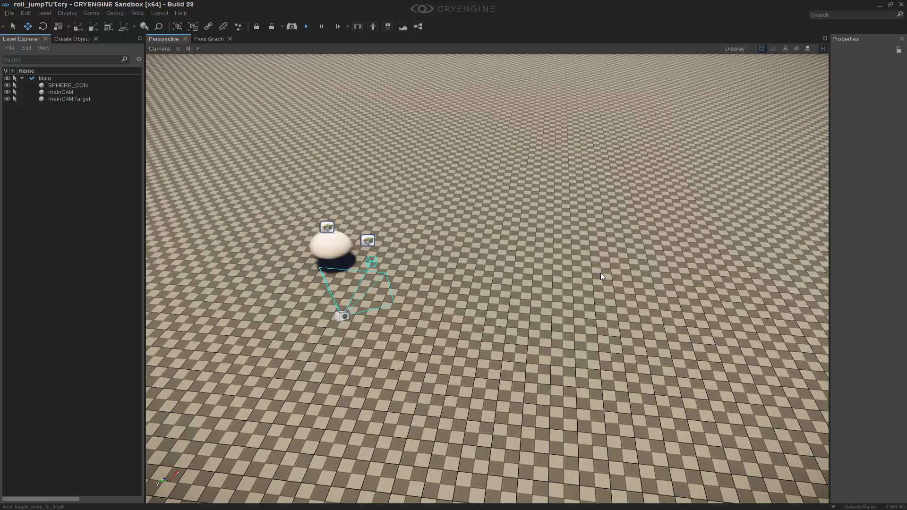
{"action": "right_click_drag", "start_coordinate": [600, 274], "coordinate": [616, 310]}
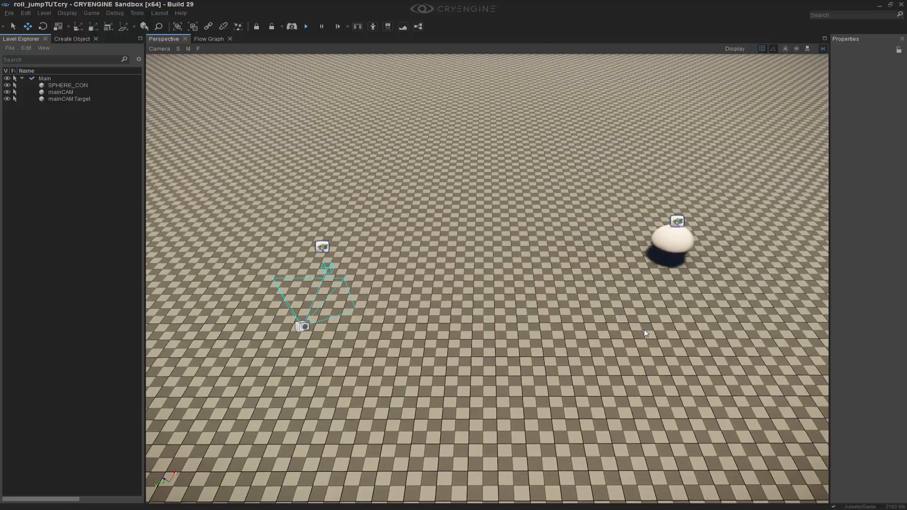
{"action": "right_click_drag", "start_coordinate": [645, 333], "coordinate": [602, 293]}
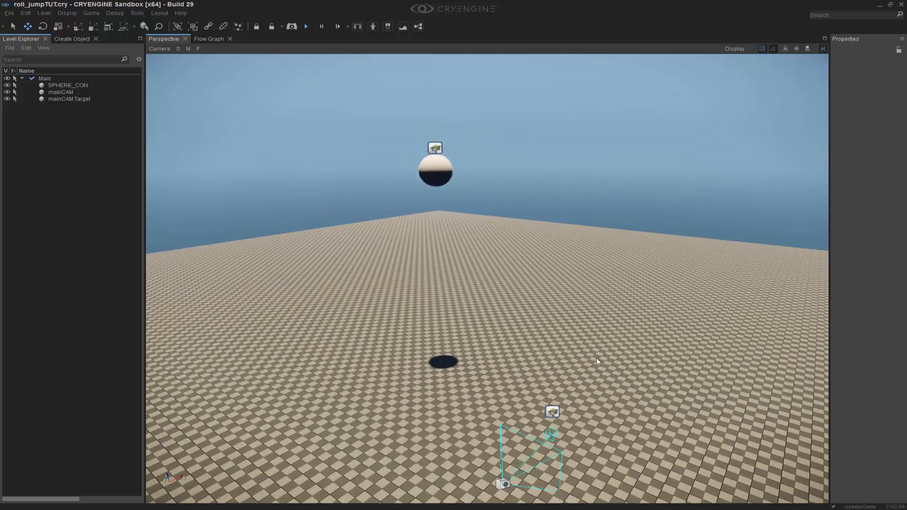
{"action": "right_click_drag", "start_coordinate": [583, 356], "coordinate": [586, 401]}
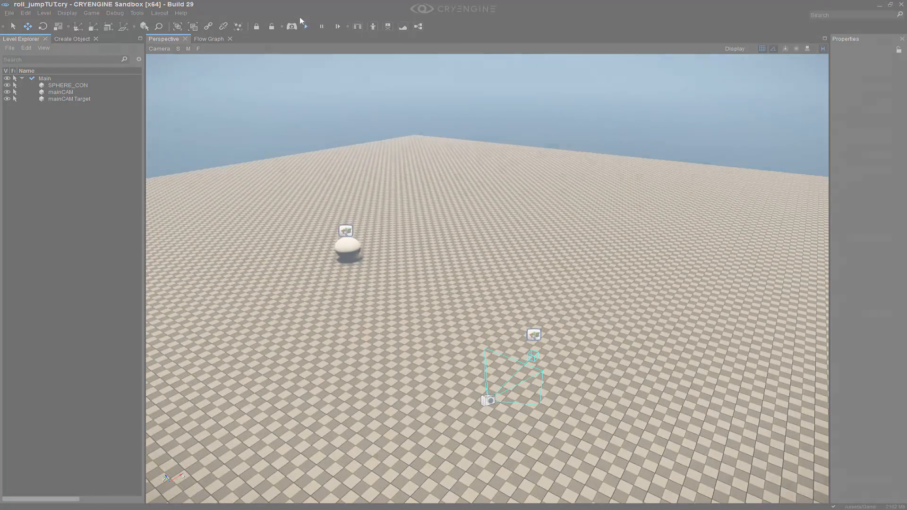